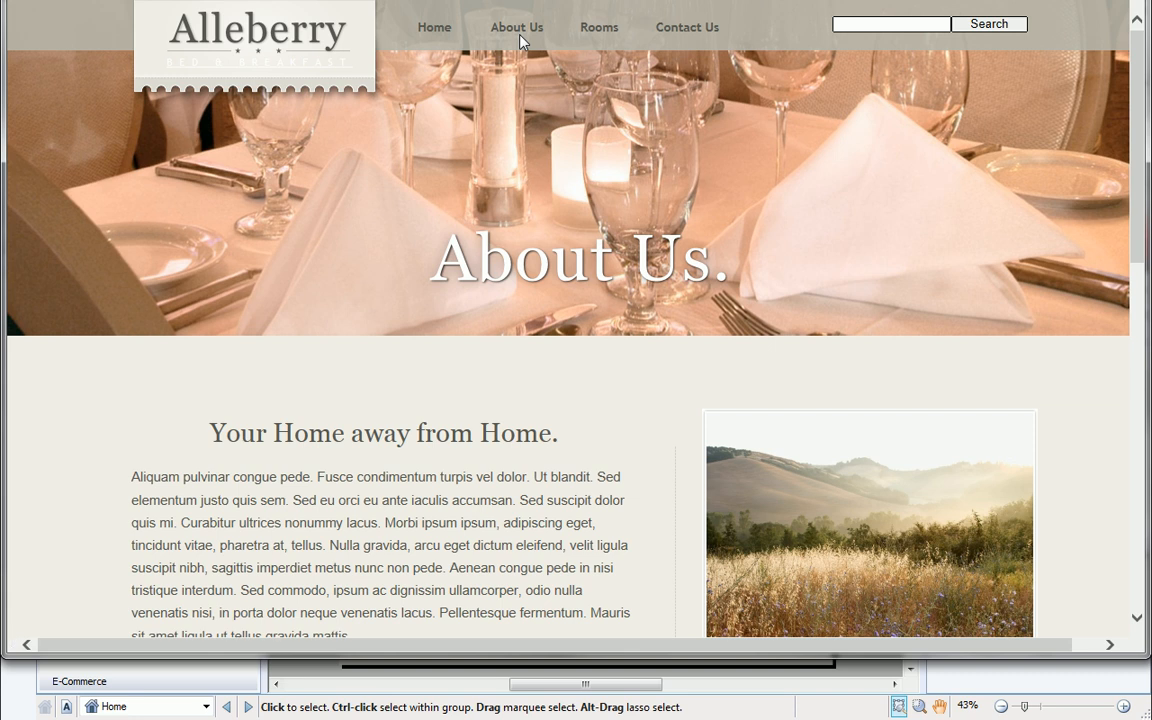
- View the Rooms and Contact Us pages of the previewed Alleberry site
{"action": "left_click", "coordinate": [595, 38]}
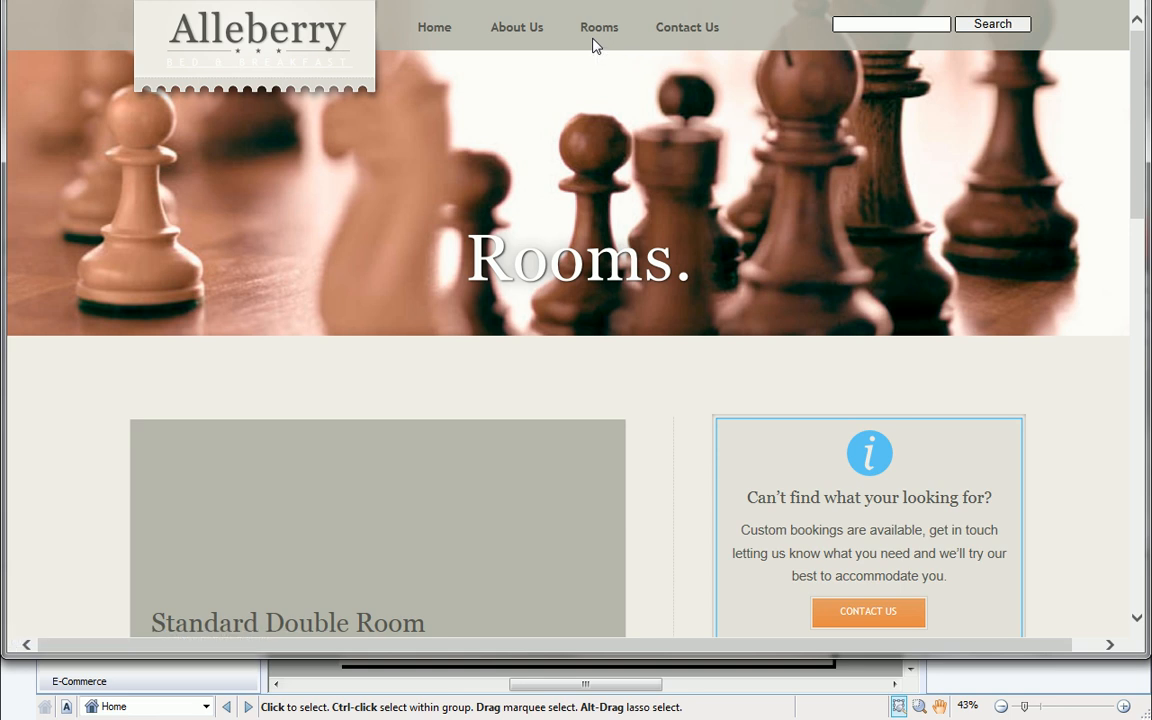
{"action": "left_click", "coordinate": [690, 36]}
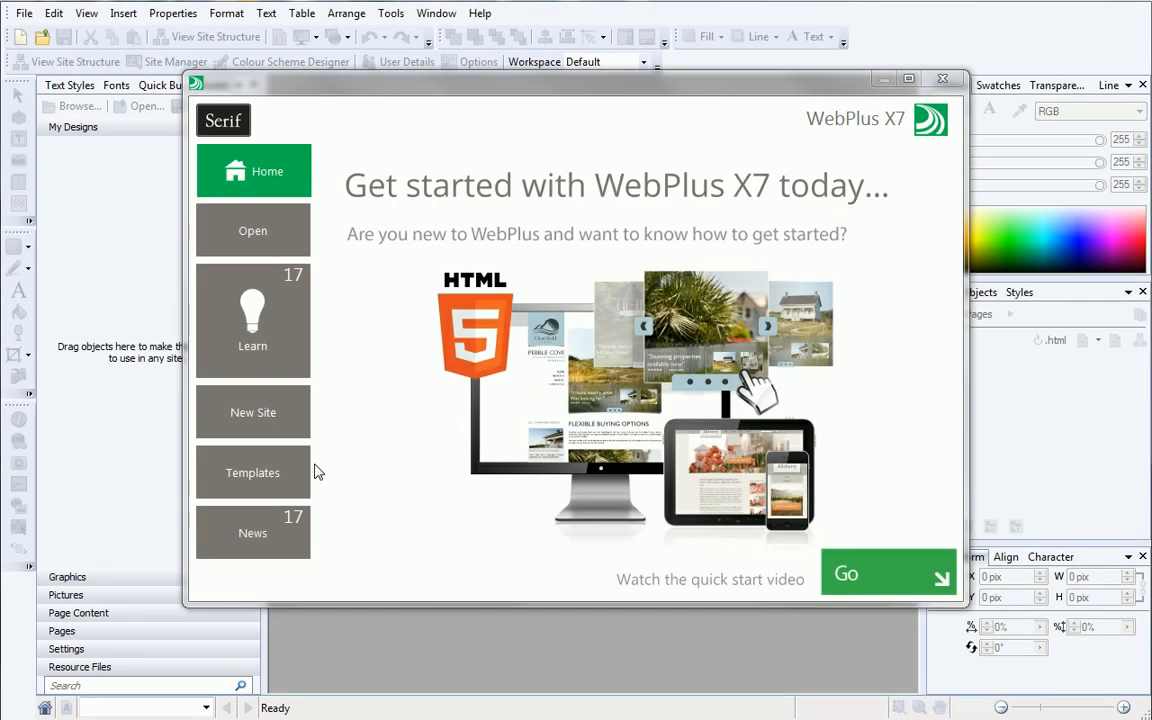
- Create a site from the Alleberry Bed & Breakfast desktop template in the WebPlus X7 Pro Templates, including all its preselected pages
{"action": "left_click", "coordinate": [287, 477]}
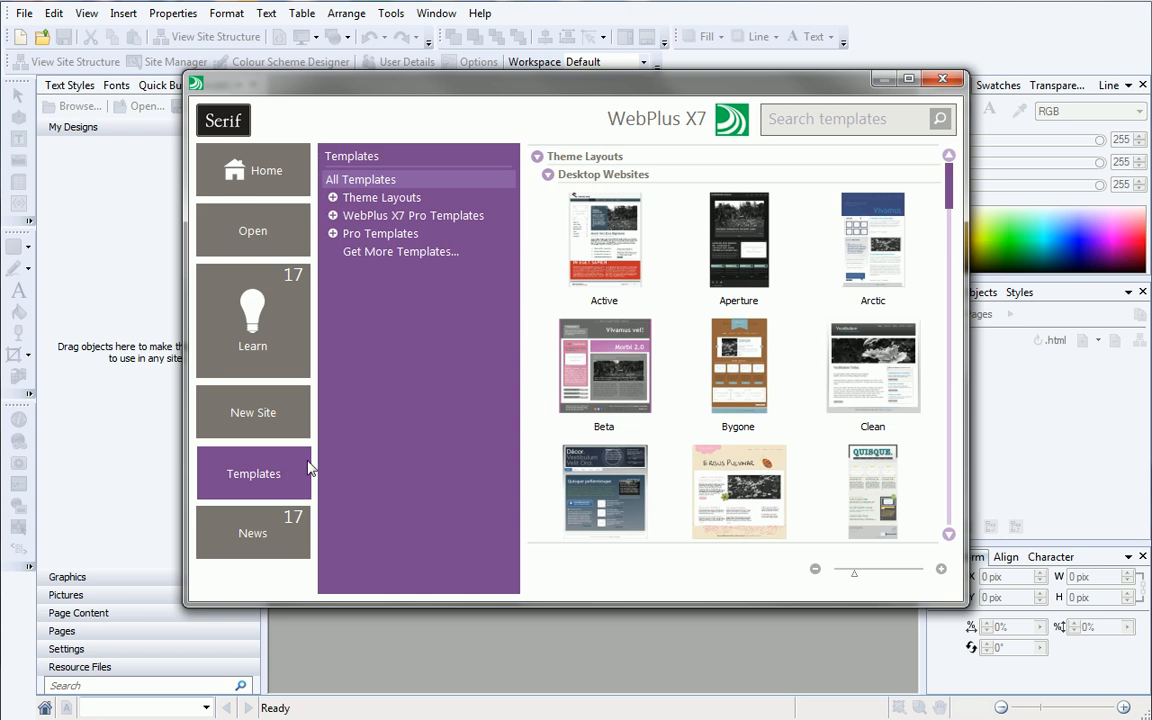
{"action": "left_click", "coordinate": [477, 215]}
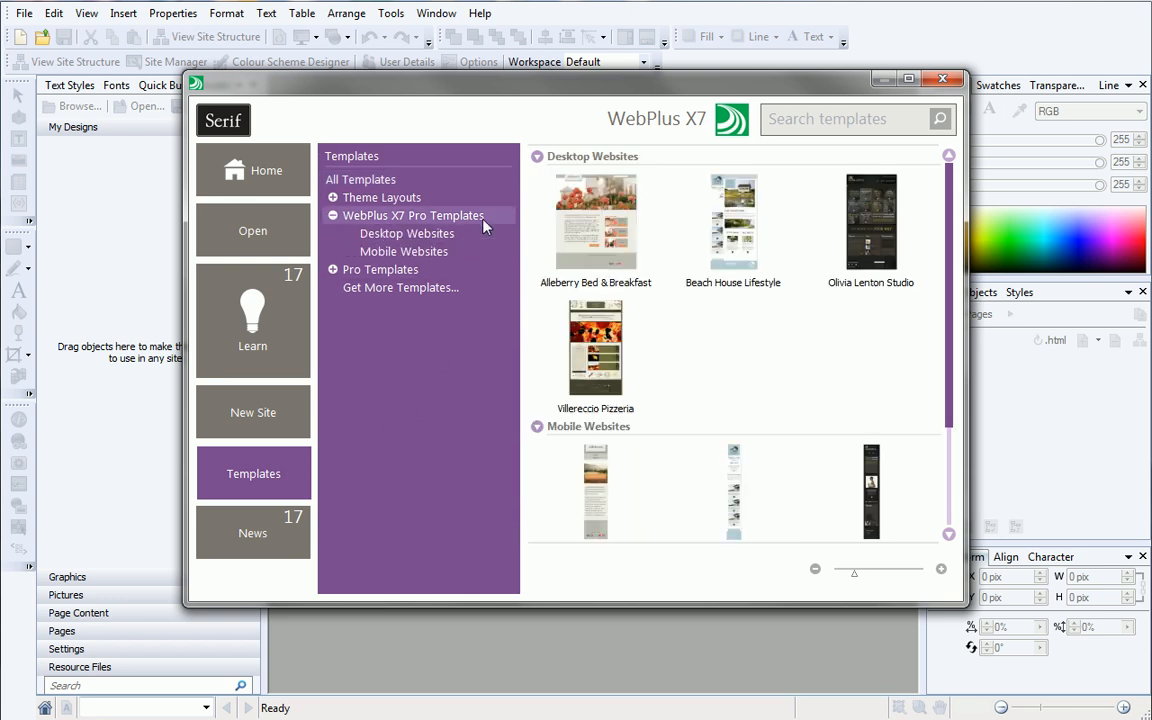
{"action": "left_click", "coordinate": [465, 243]}
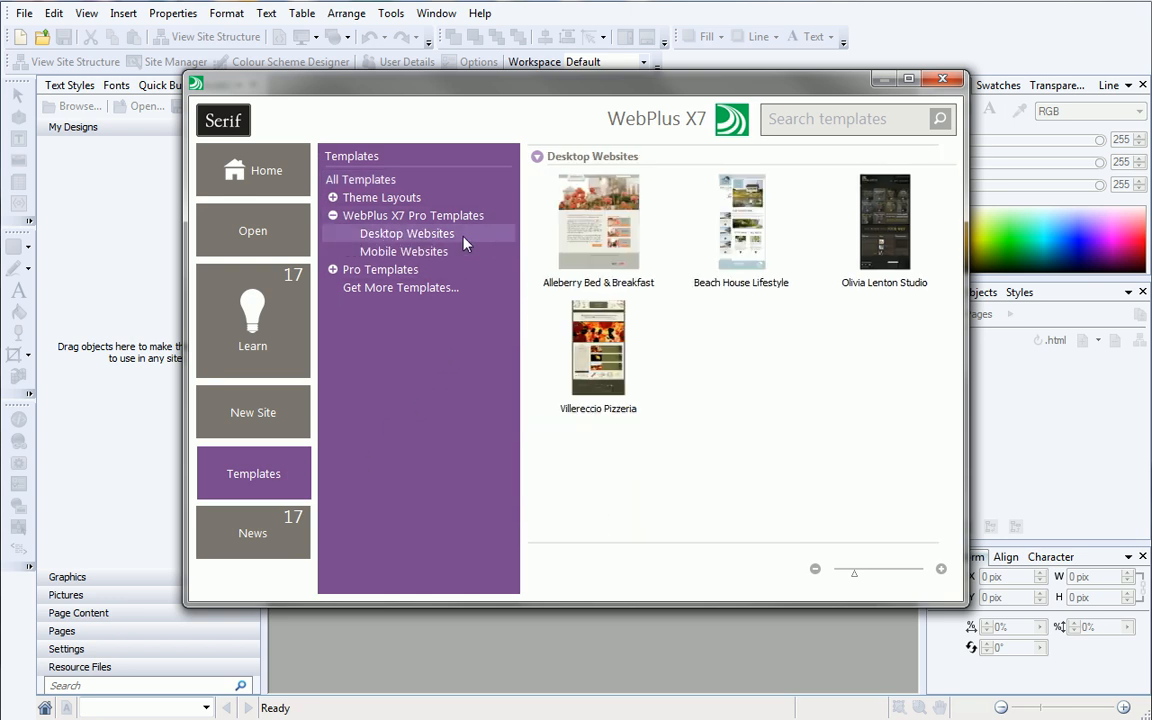
{"action": "left_click", "coordinate": [597, 238]}
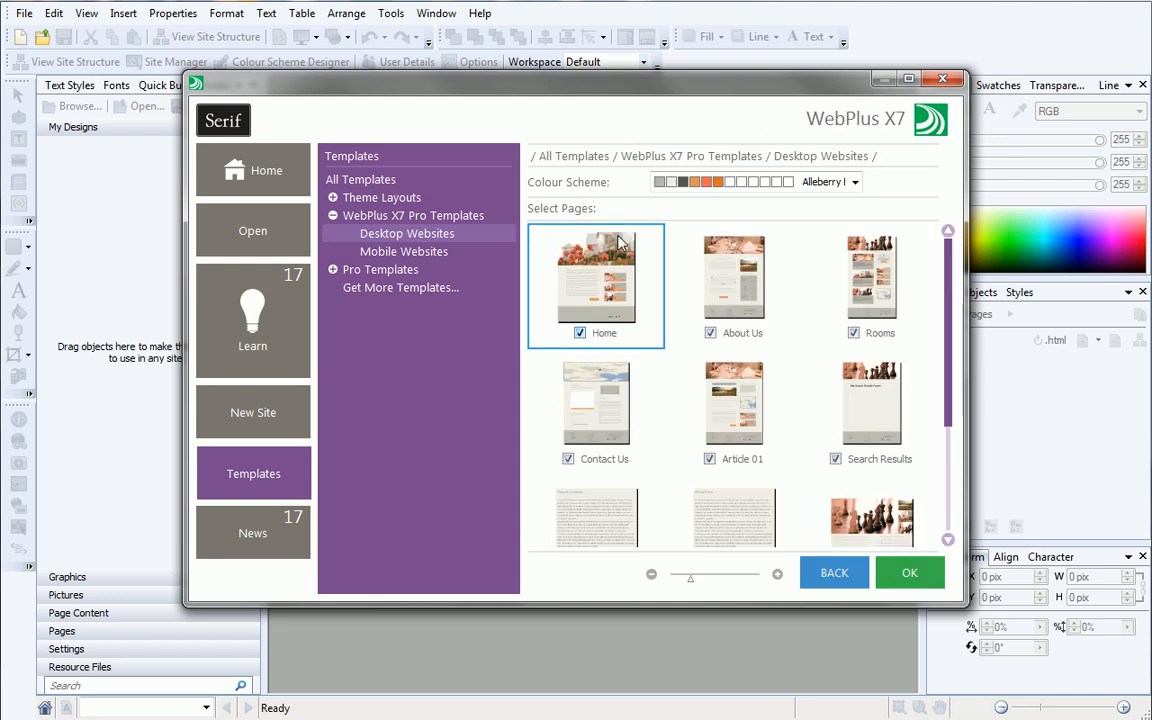
{"action": "left_click", "coordinate": [903, 569]}
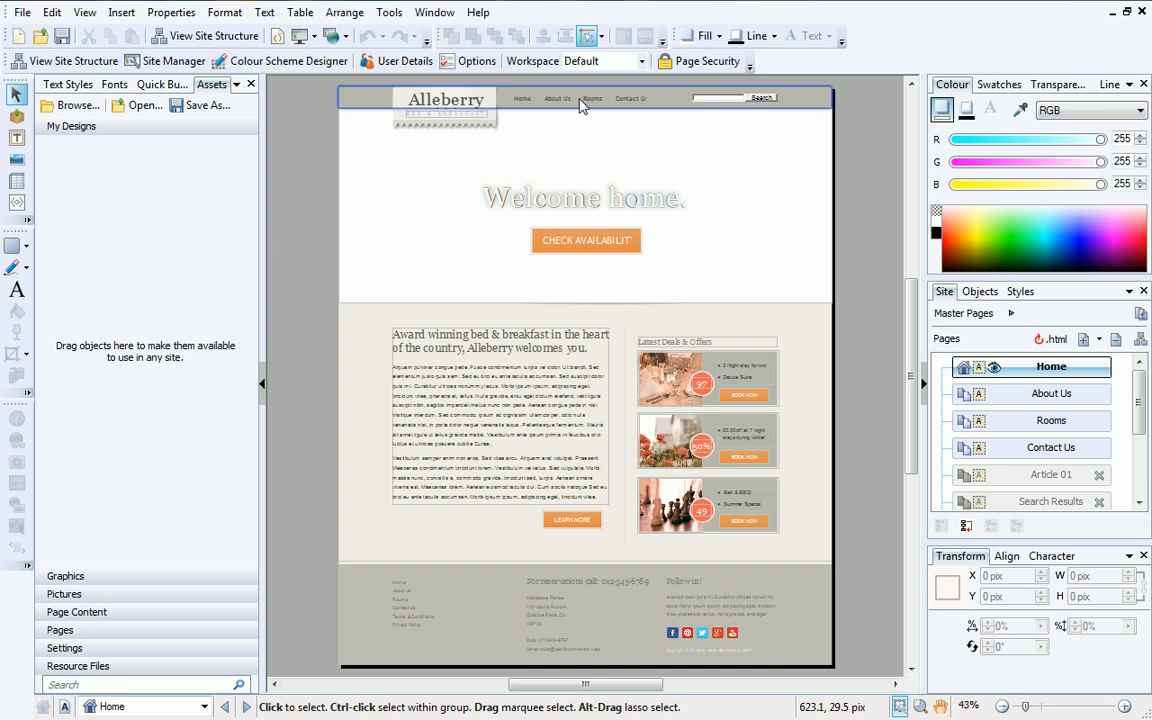
- Open the navigation bar on Master A for editing and include child pages in its navigation
{"action": "left_click", "coordinate": [1013, 314]}
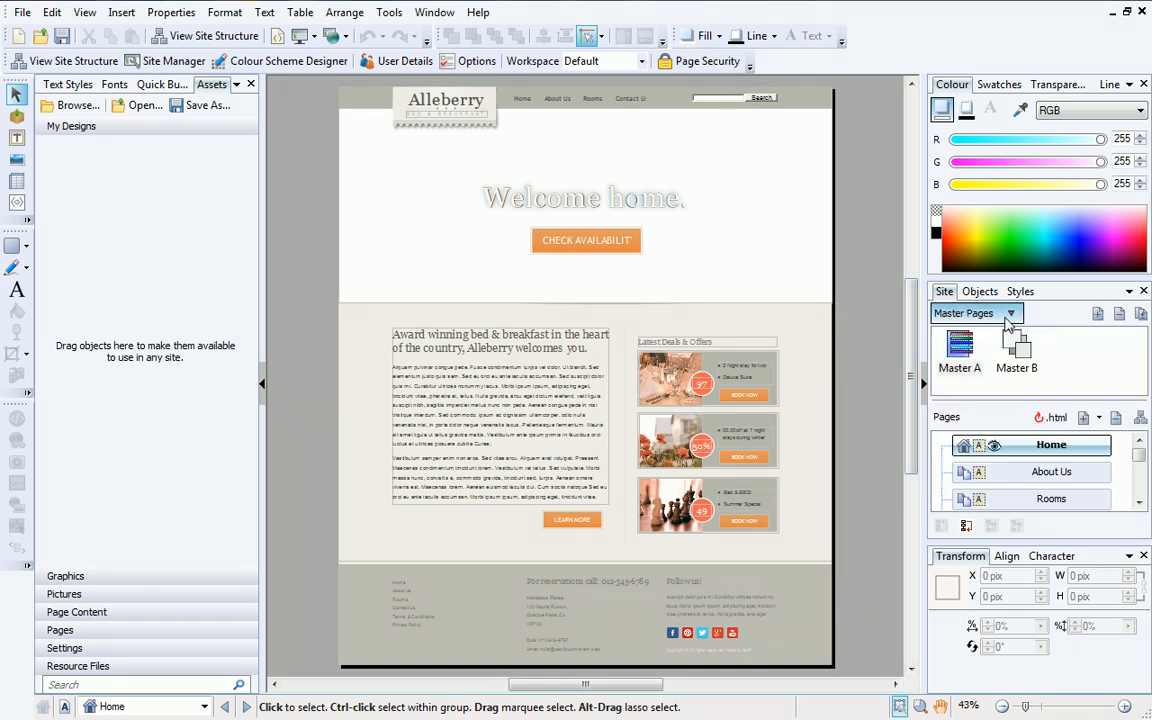
{"action": "double_click", "coordinate": [961, 358]}
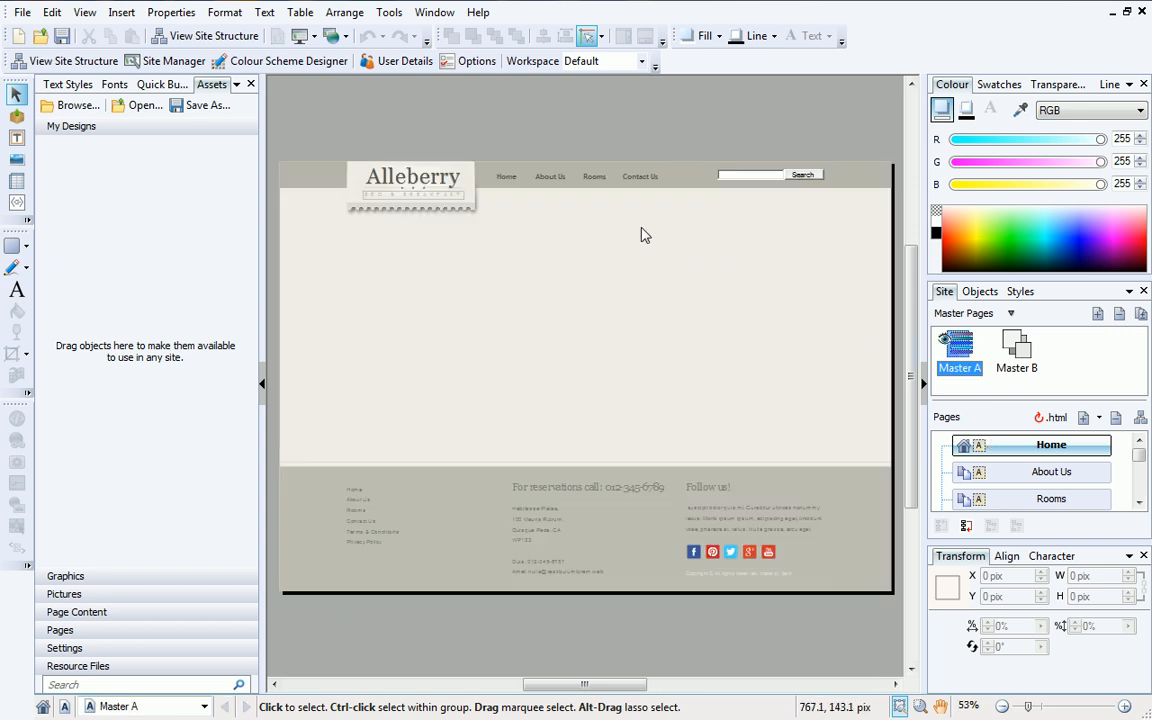
{"action": "double_click", "coordinate": [588, 180]}
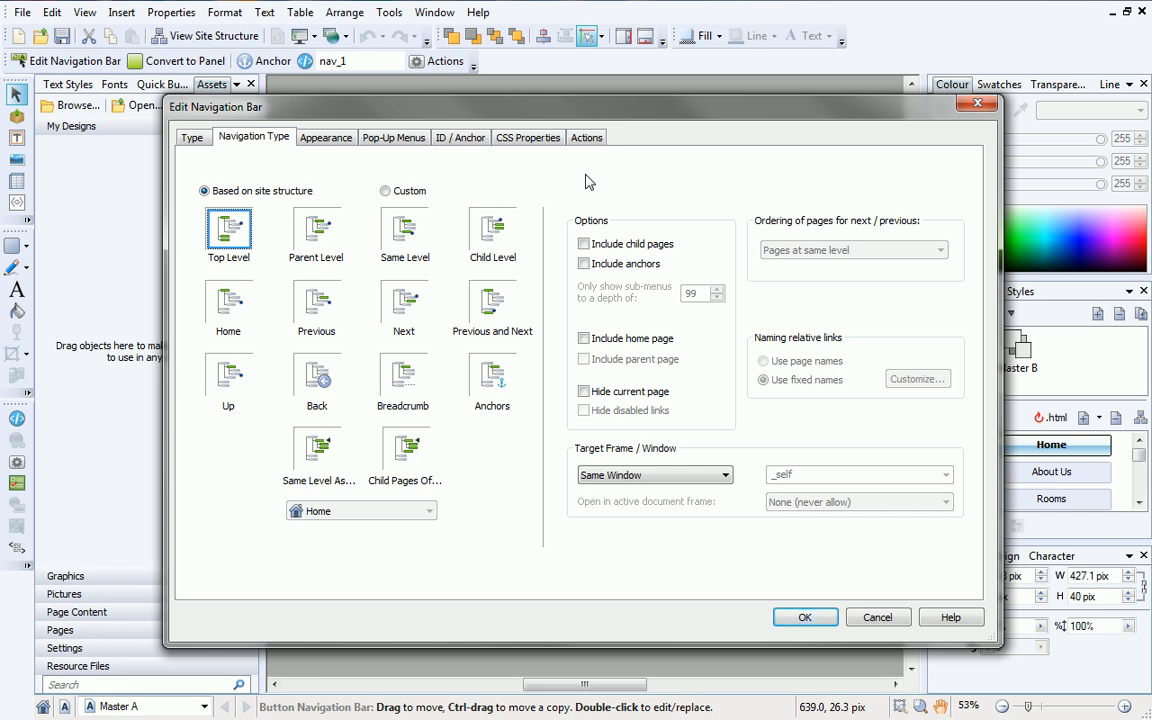
{"action": "left_click", "coordinate": [584, 245]}
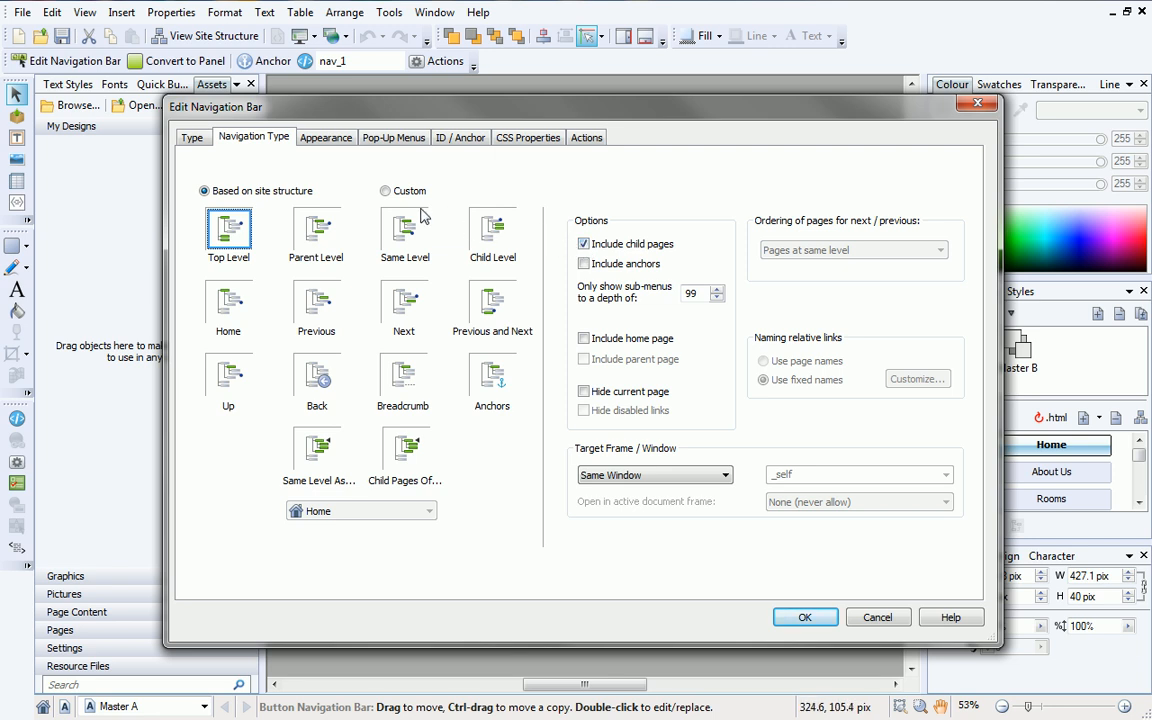
- Browse the Designer navigation bar types and preview Designer 8 with its pop-up submenu
{"action": "left_click", "coordinate": [196, 139]}
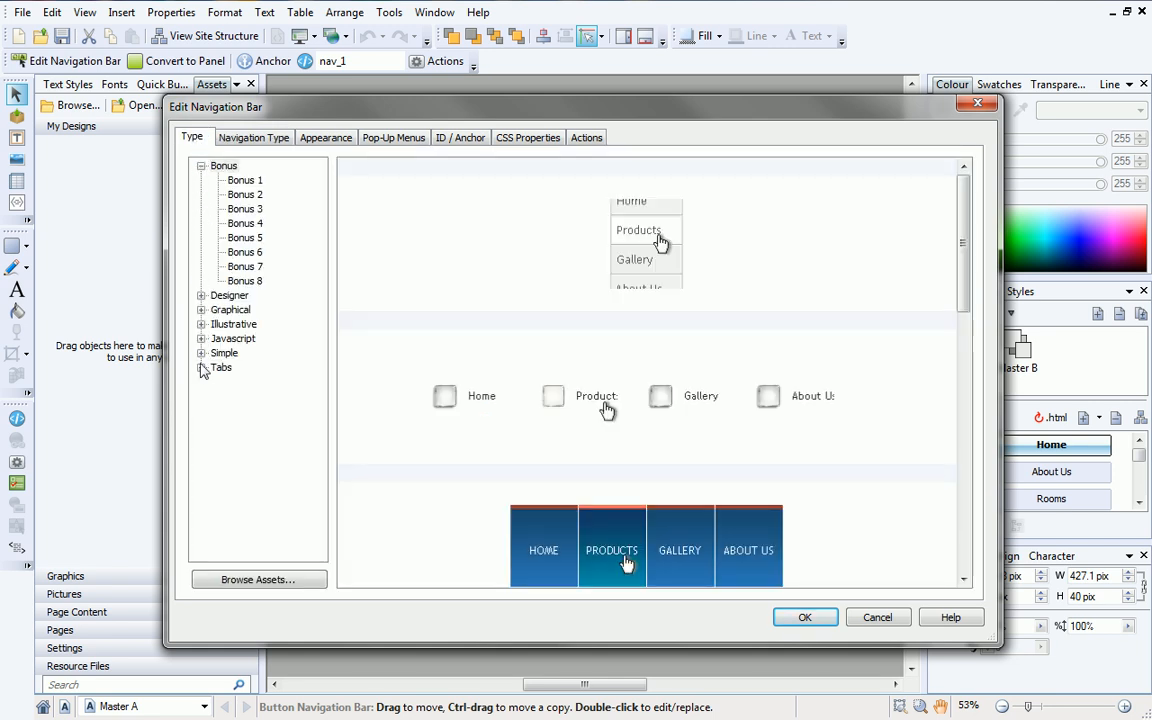
{"action": "left_click", "coordinate": [201, 296]}
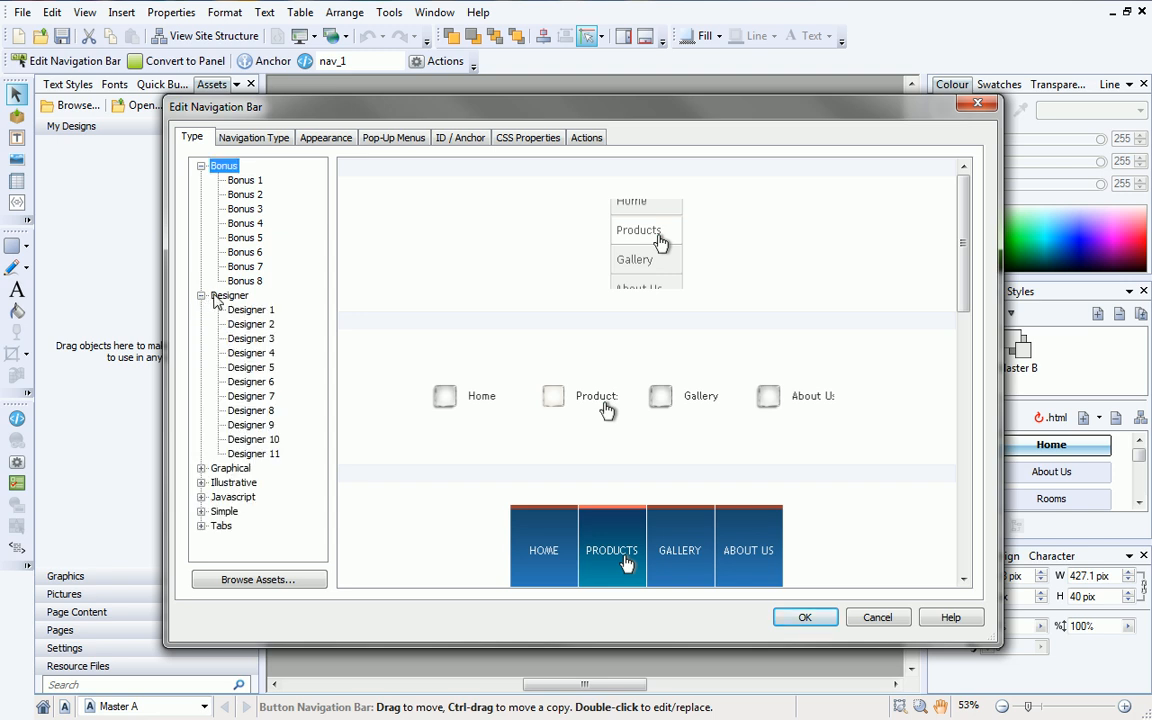
{"action": "left_click", "coordinate": [216, 298]}
{"action": "left_click", "coordinate": [741, 298]}
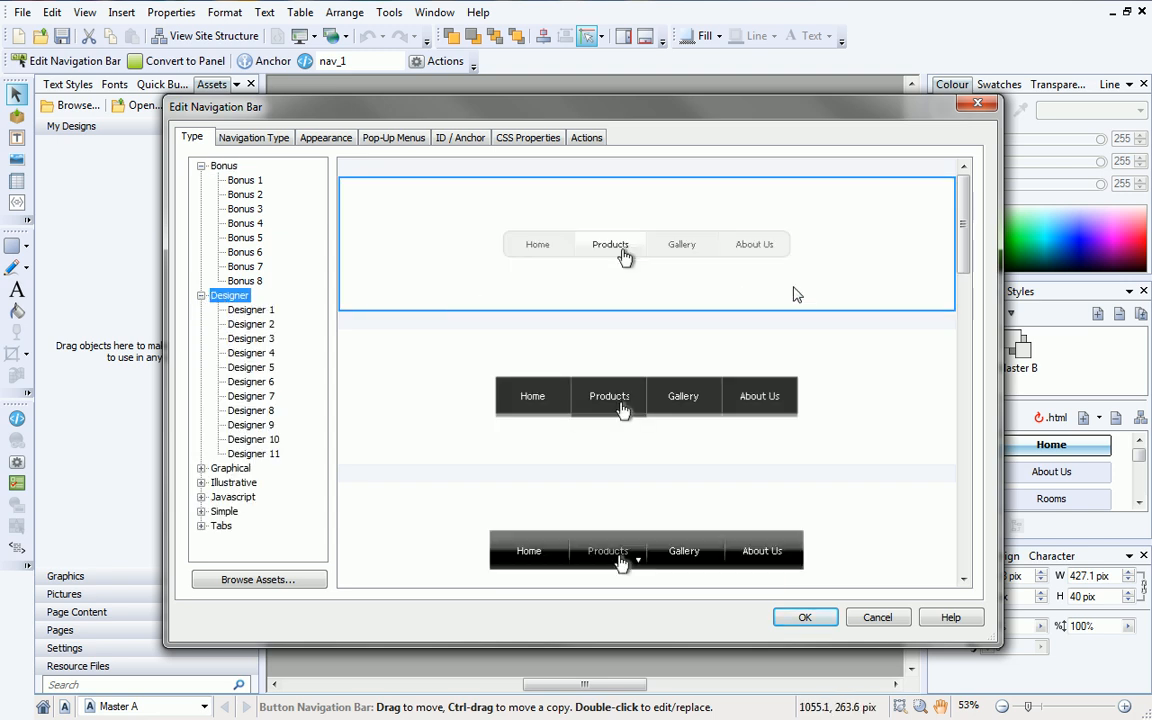
{"action": "left_click_drag", "start_coordinate": [963, 238], "coordinate": [963, 440]}
{"action": "left_click", "coordinate": [900, 401]}
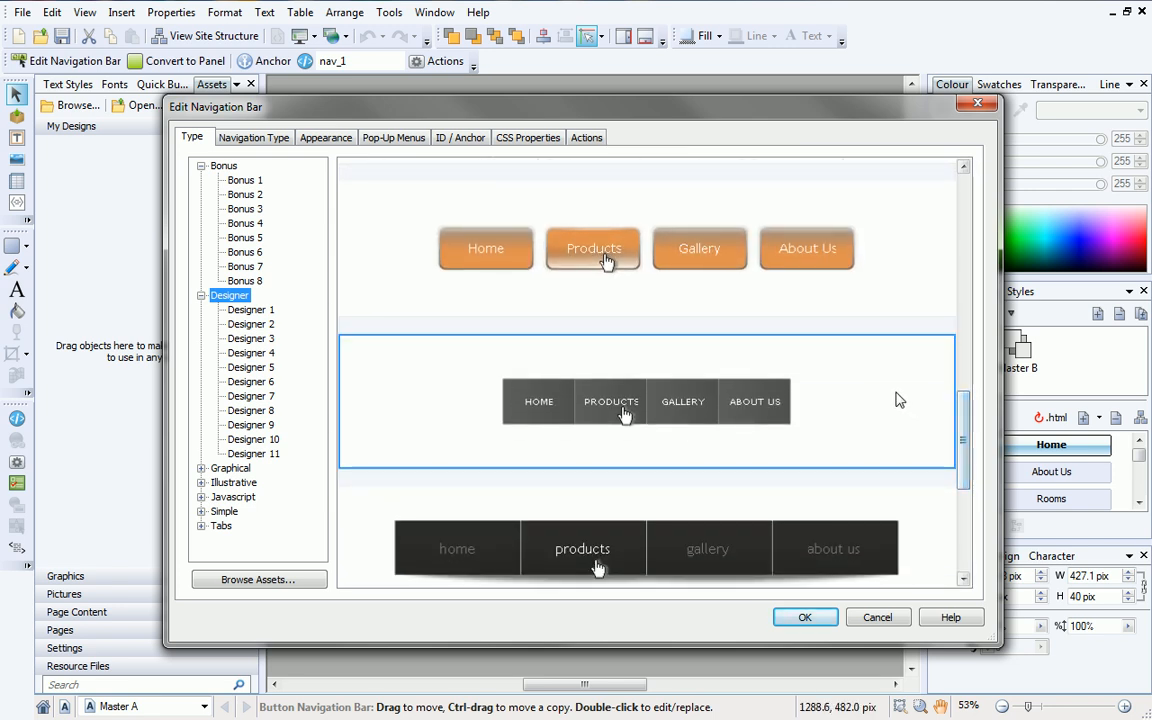
{"action": "double_click", "coordinate": [899, 400]}
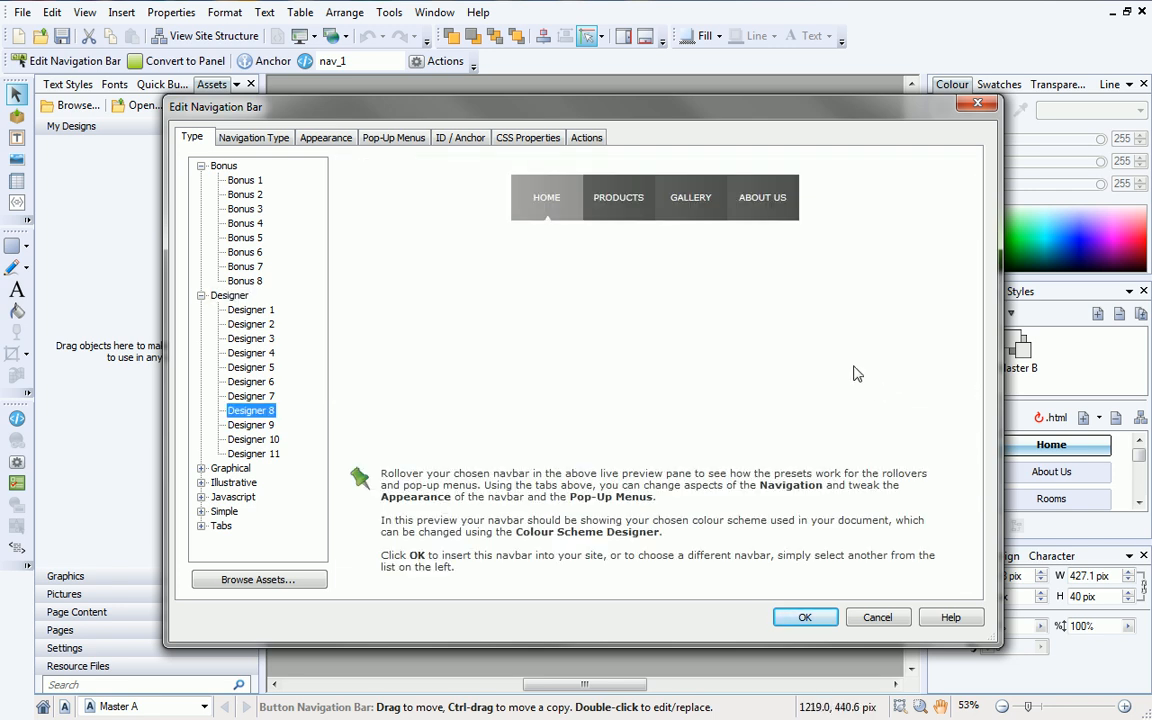
{"action": "mouse_move", "coordinate": [575, 205]}
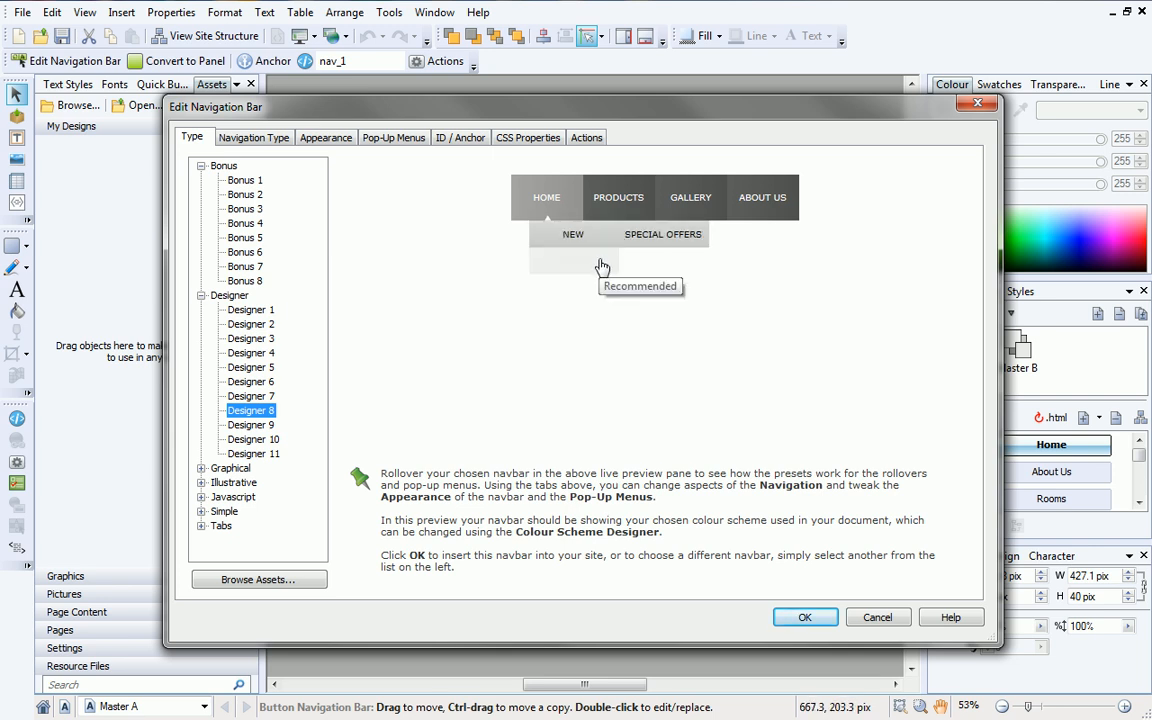
{"action": "left_click", "coordinate": [604, 328]}
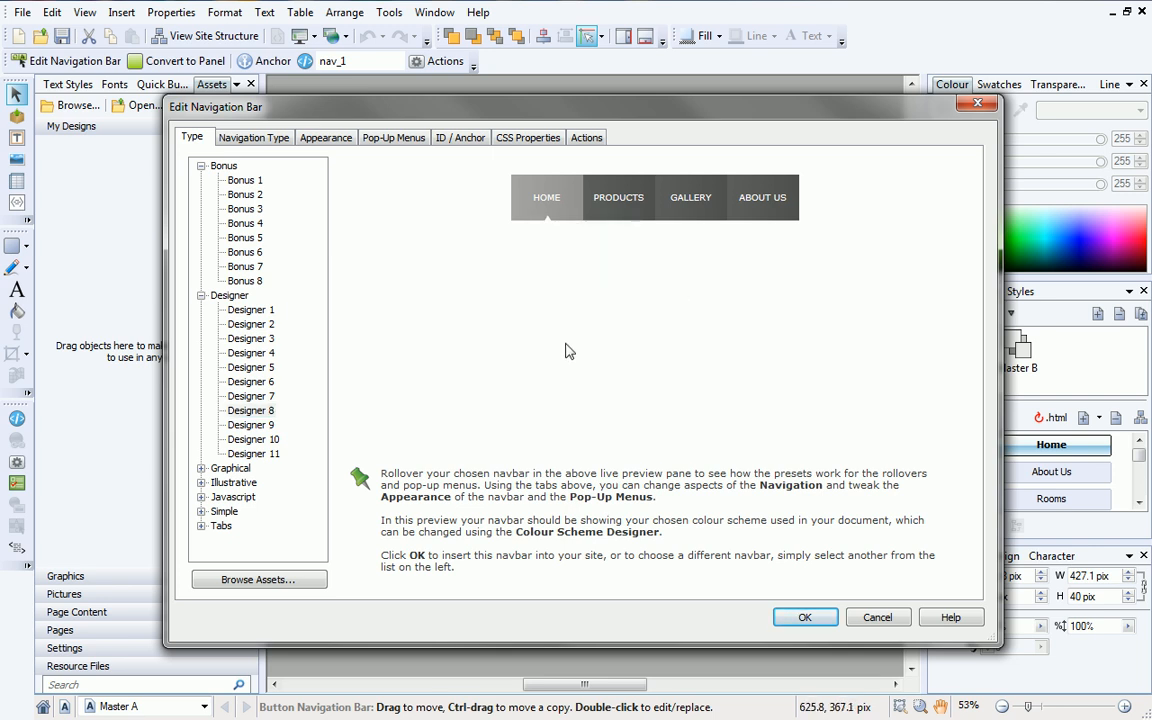
- Change the navigation bar's type to Graphical 16 and apply it to the master page
{"action": "left_click", "coordinate": [201, 468]}
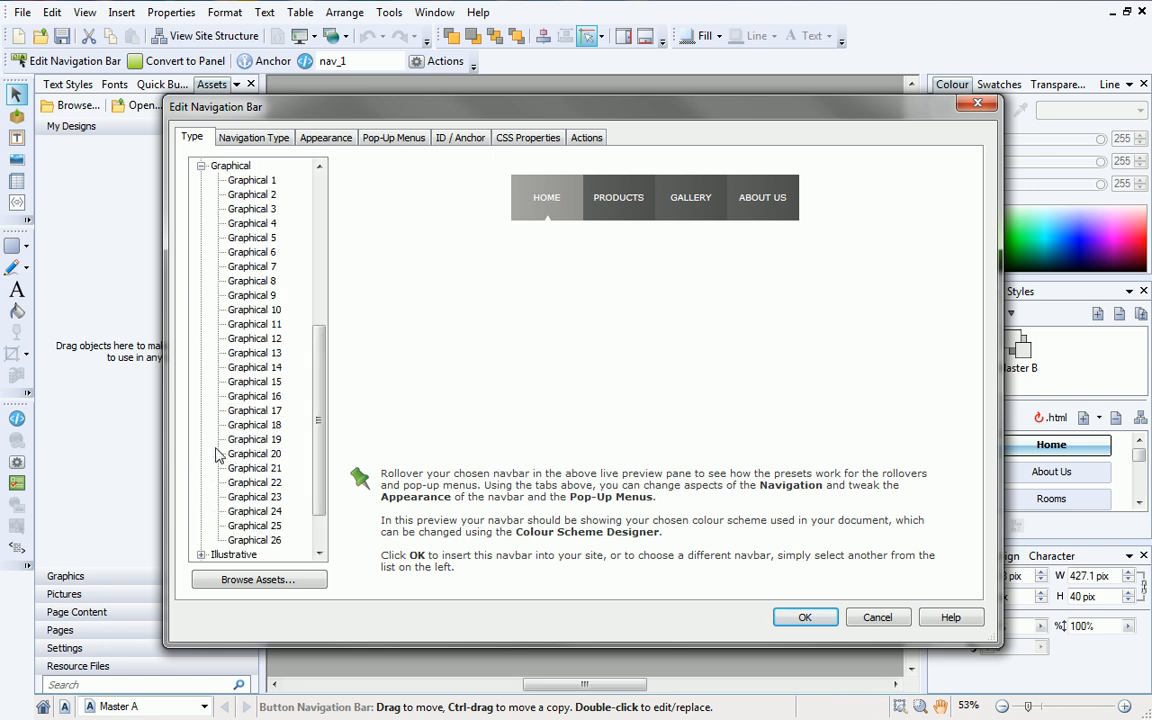
{"action": "left_click", "coordinate": [245, 396]}
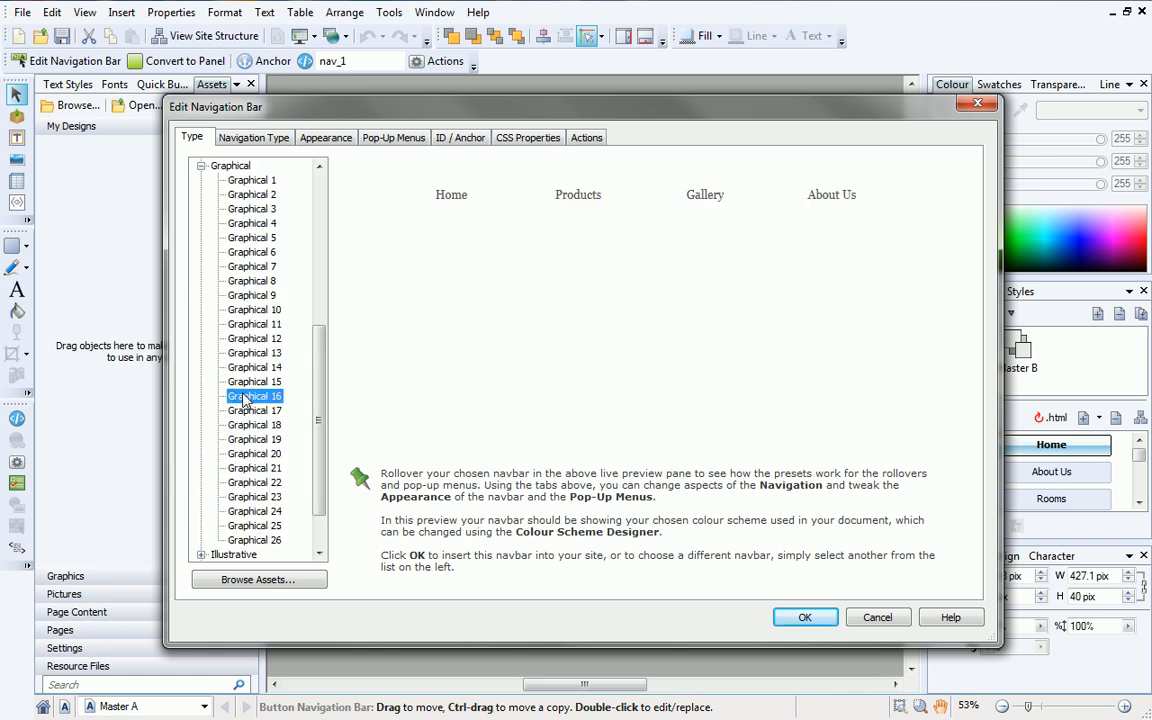
{"action": "left_click", "coordinate": [780, 620]}
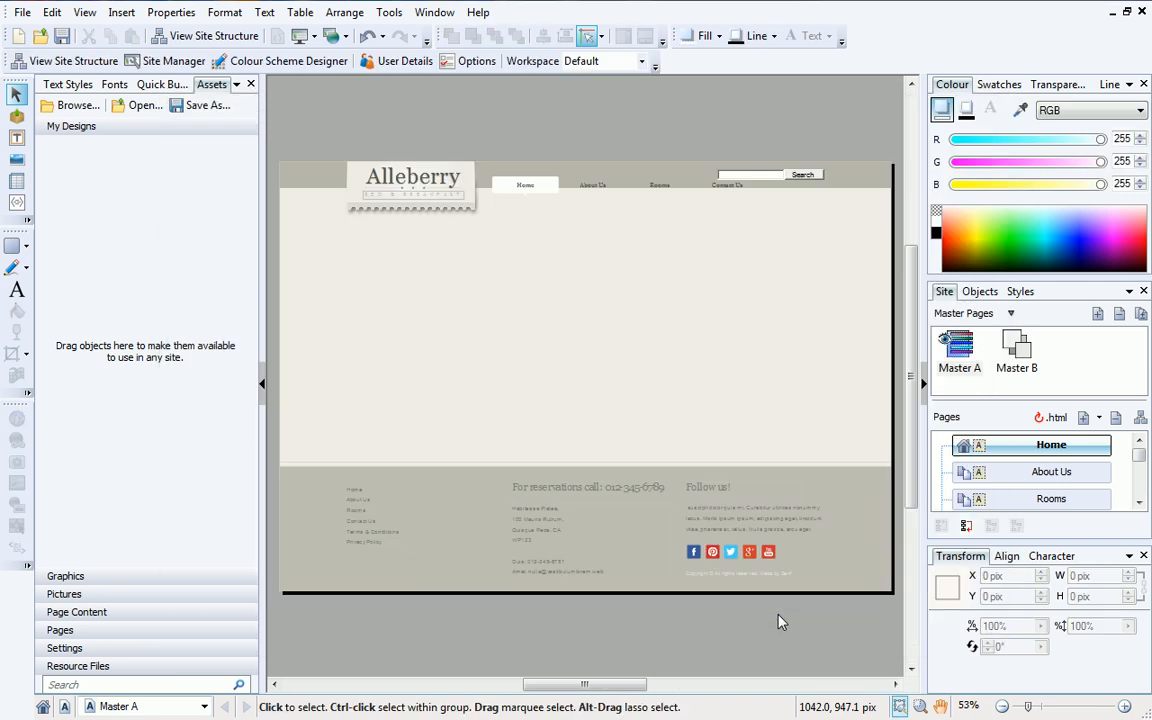
- Narrow the navigation bar to about 458 pix and move it up into the header between the logo and the search box
{"action": "left_click", "coordinate": [722, 191]}
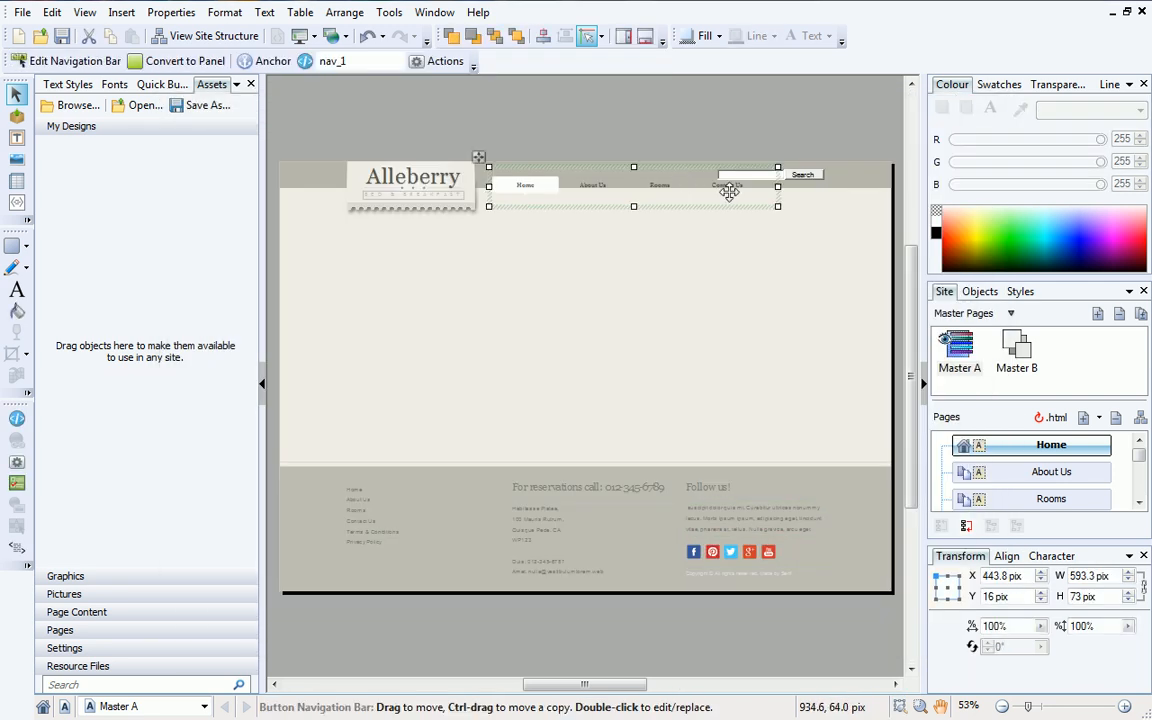
{"action": "left_click_drag", "start_coordinate": [778, 186], "coordinate": [685, 177]}
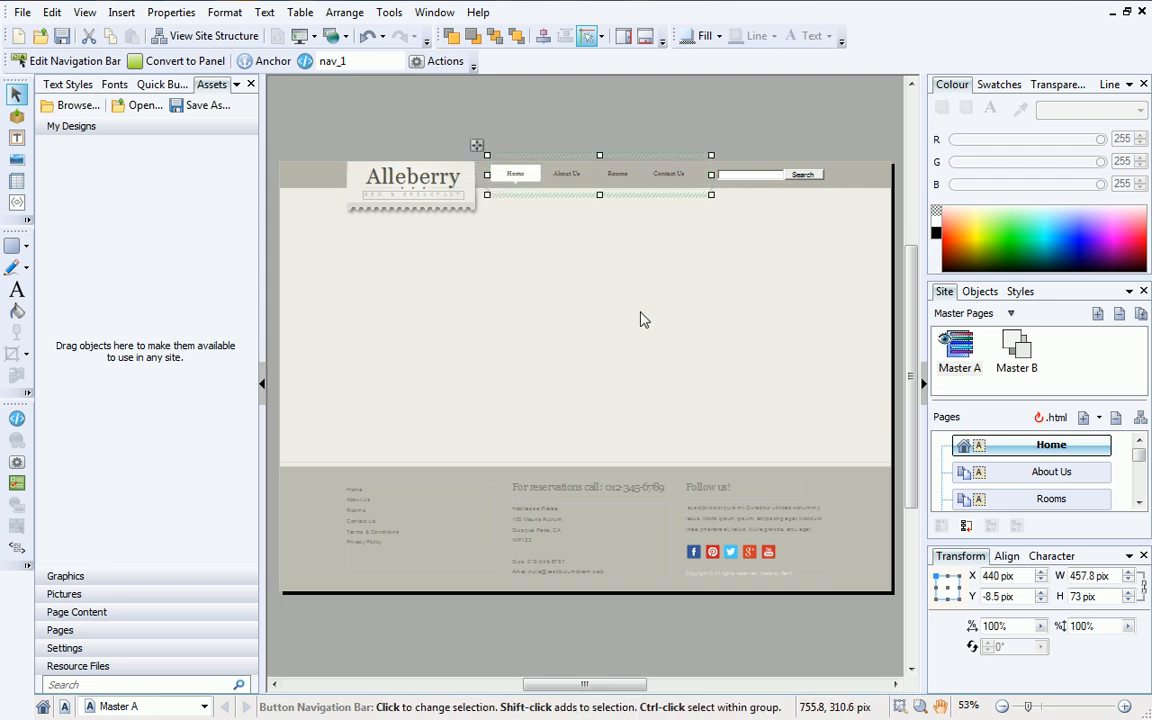
{"action": "left_click", "coordinate": [642, 335]}
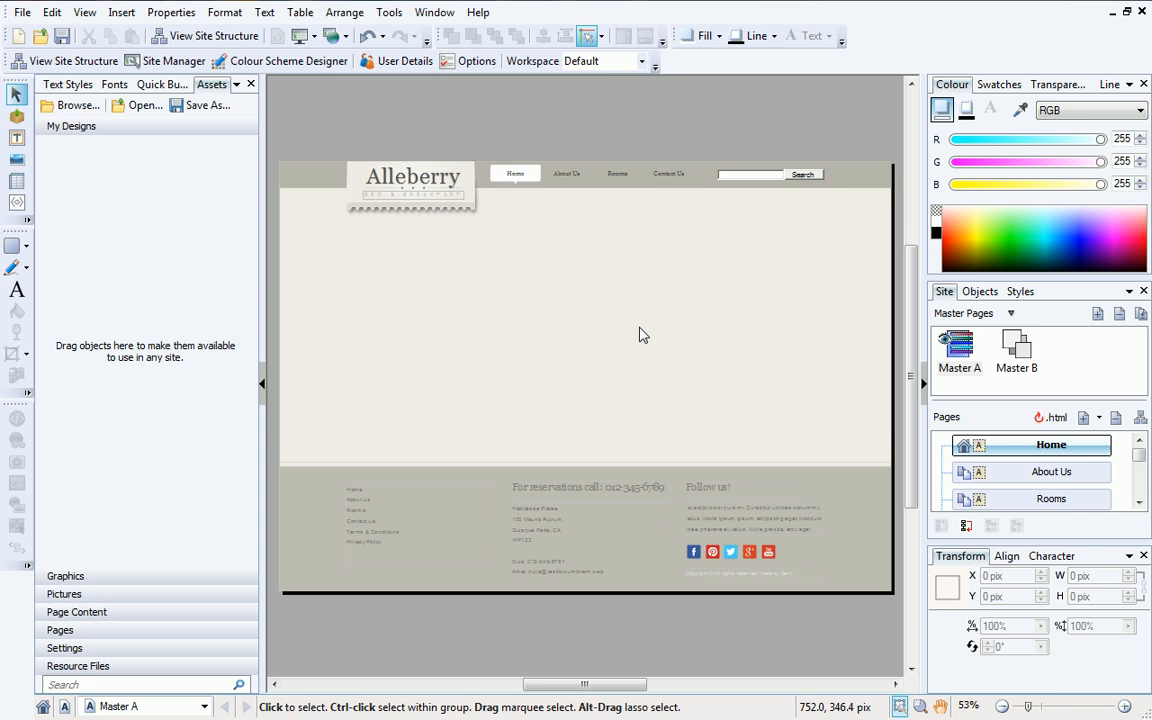
- Add a blank page named "Meet the team" to the site and make it a child of the About Us page
{"action": "left_click", "coordinate": [1099, 420]}
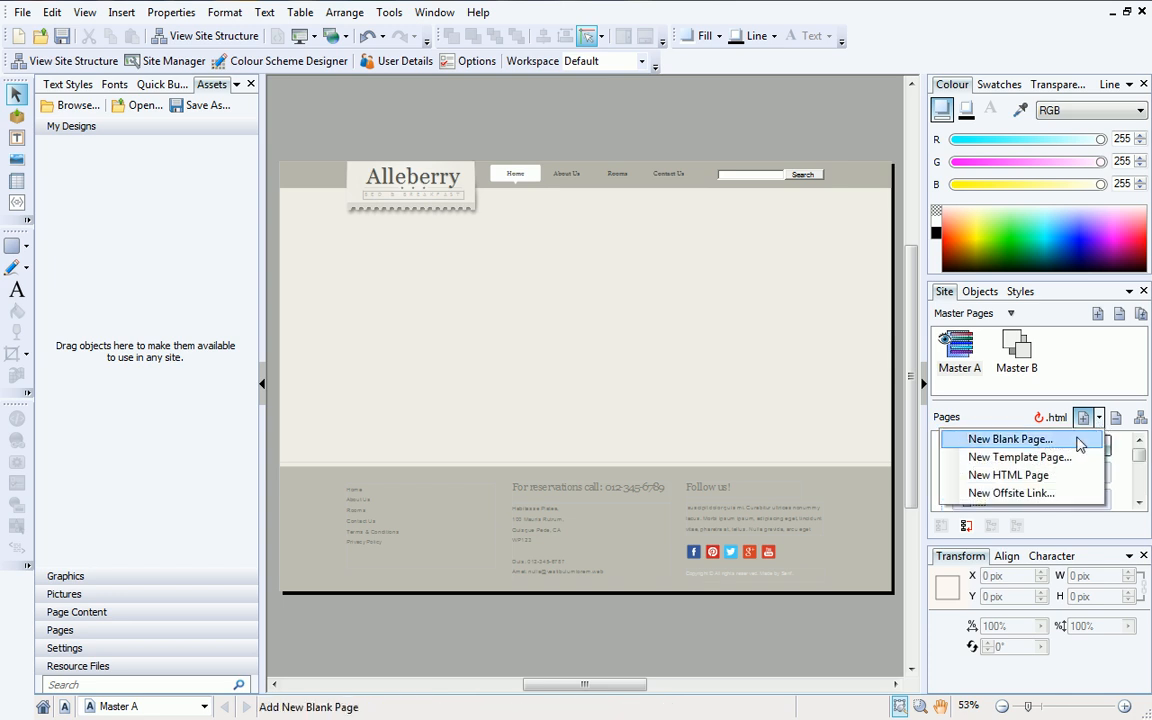
{"action": "left_click", "coordinate": [1010, 439]}
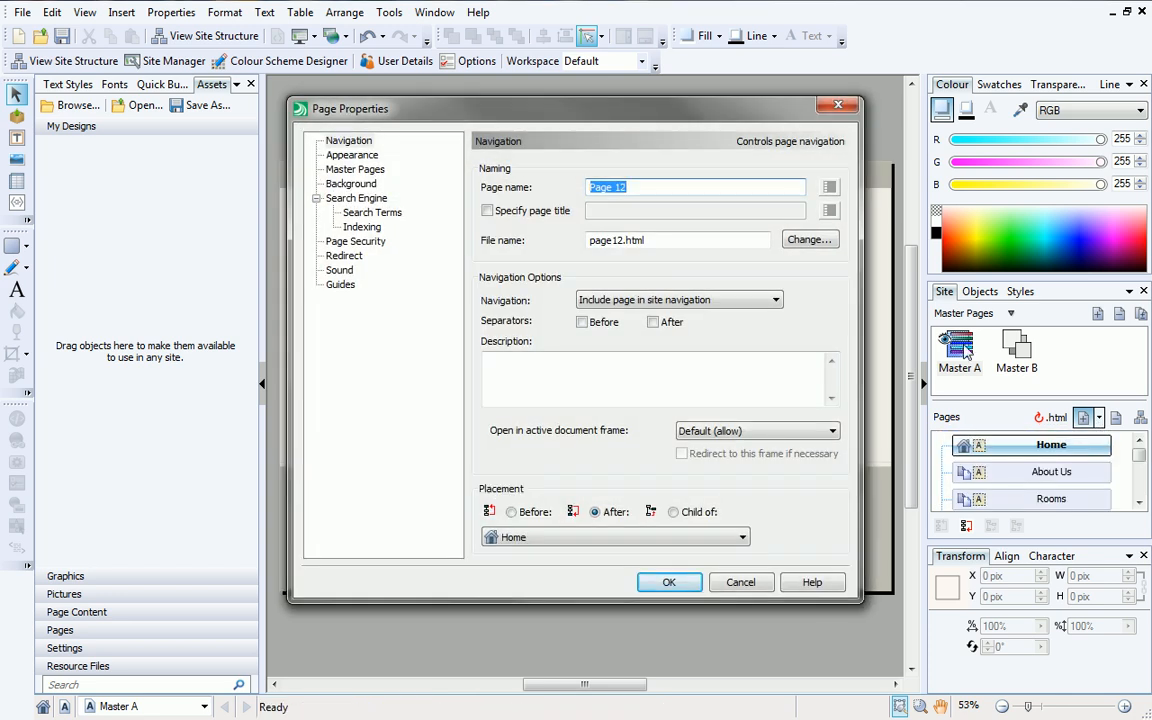
{"action": "type", "text": "Meet the team"}
{"action": "left_click", "coordinate": [670, 583]}
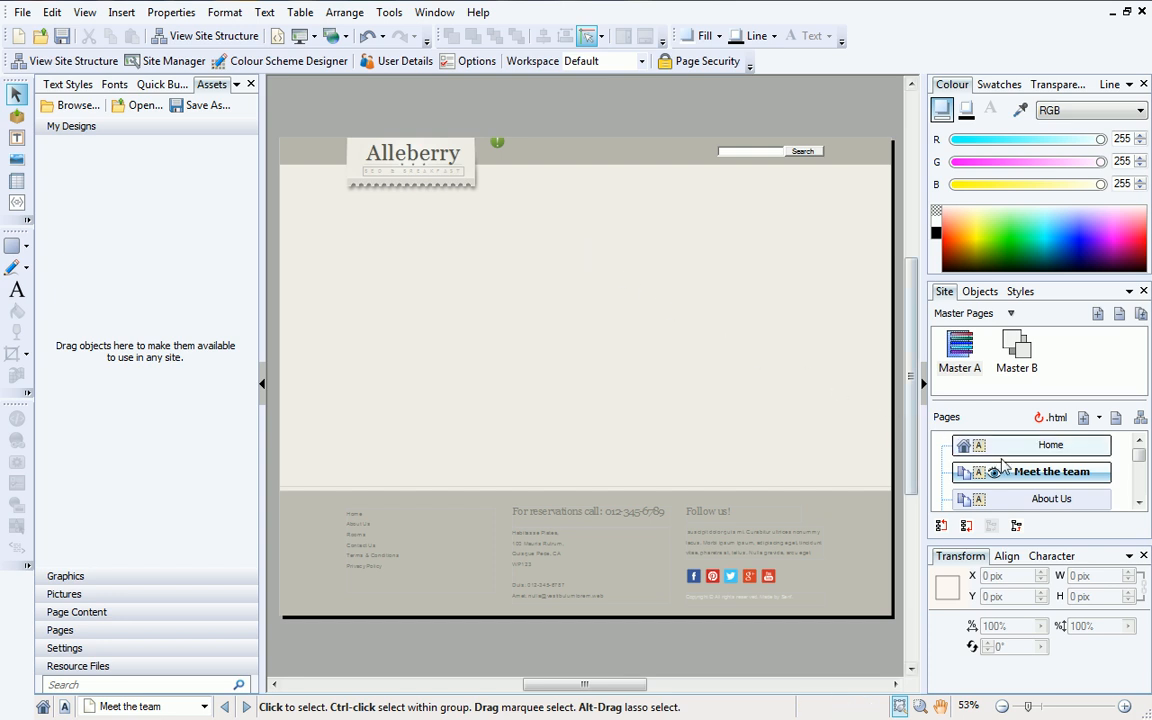
{"action": "left_click_drag", "start_coordinate": [1029, 477], "coordinate": [1052, 500]}
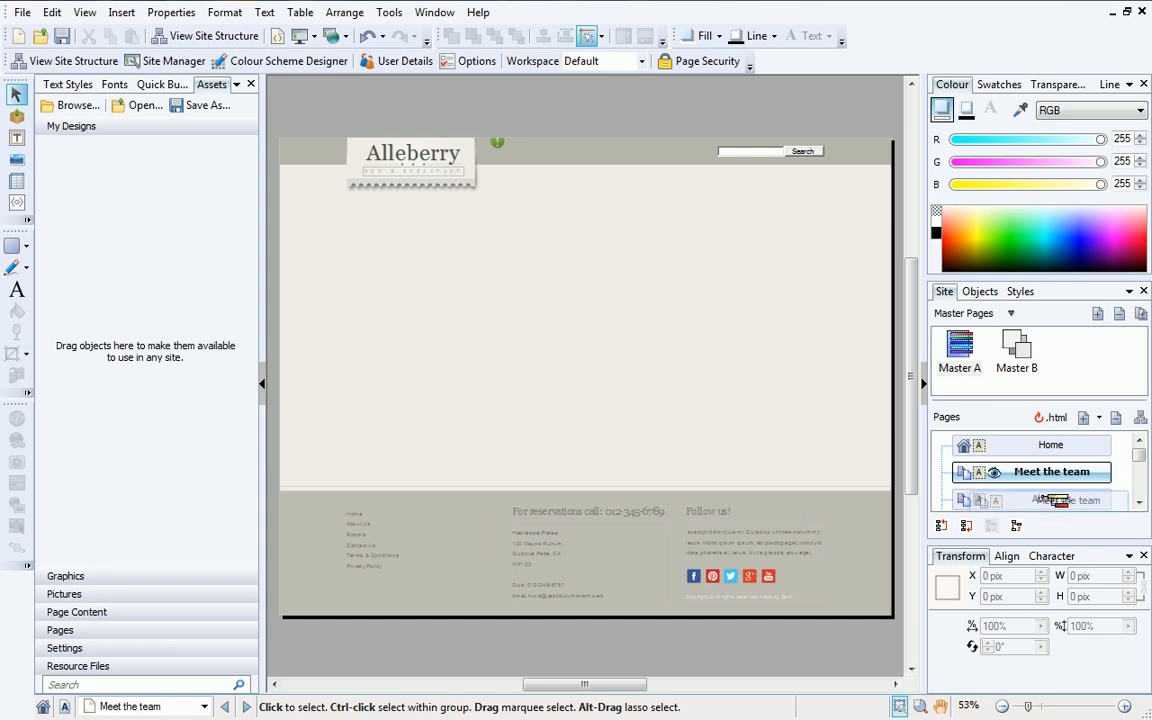
{"action": "left_click_drag", "start_coordinate": [1052, 500], "coordinate": [1045, 497]}
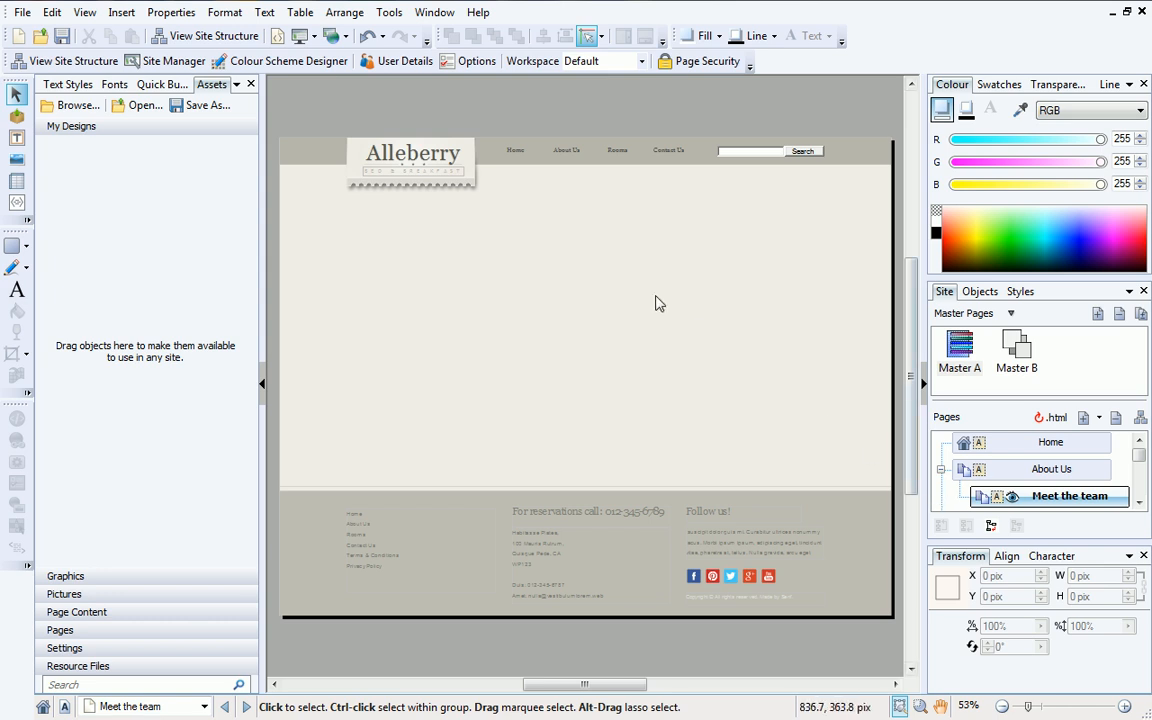
- Preview the site in an Internet Explorer window, check the submenu under About Us, and close the preview
{"action": "left_click", "coordinate": [315, 40]}
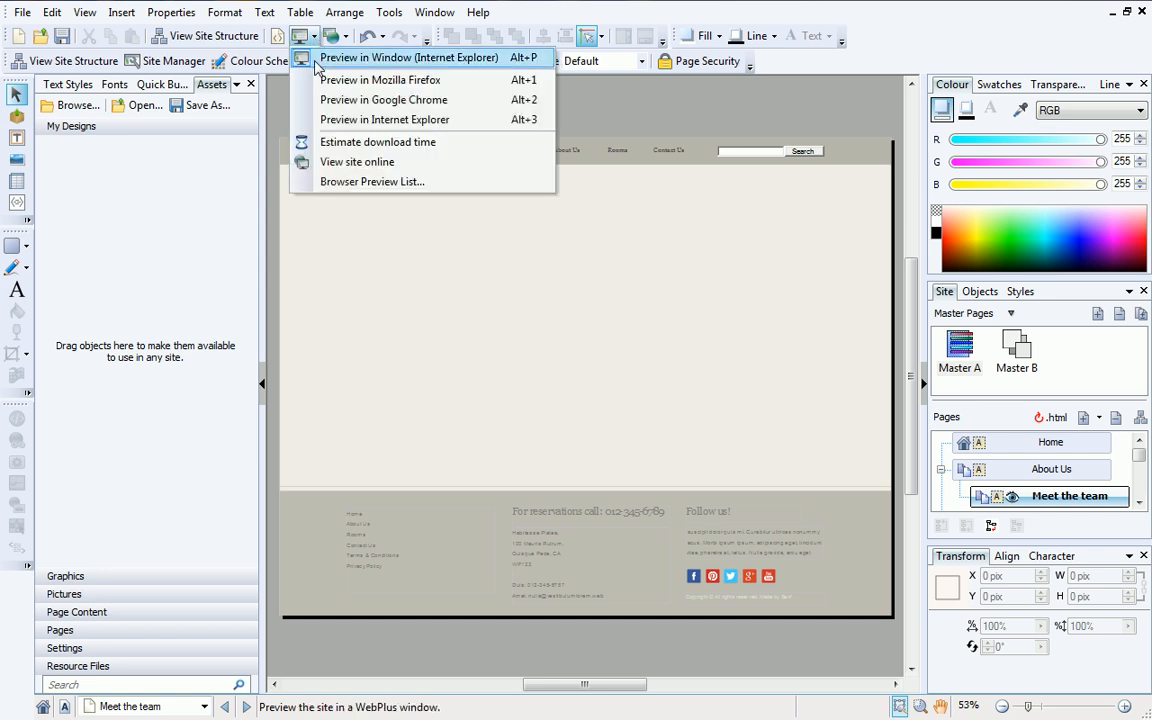
{"action": "left_click", "coordinate": [316, 62]}
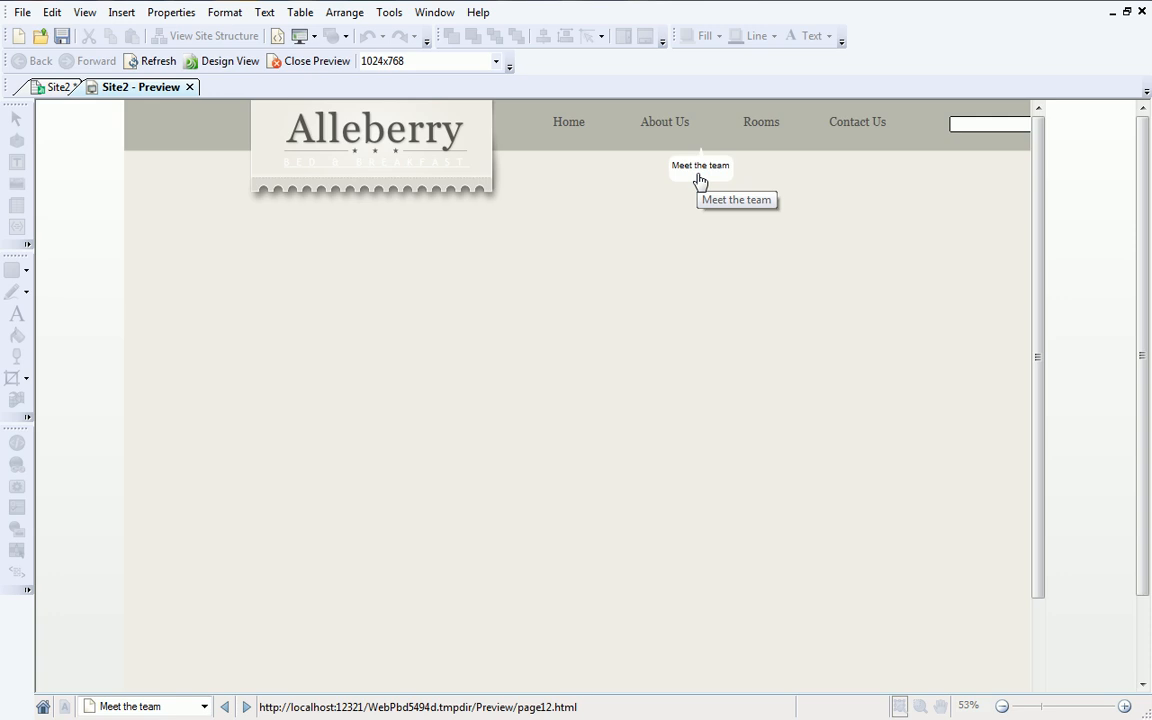
{"action": "left_click", "coordinate": [189, 88]}
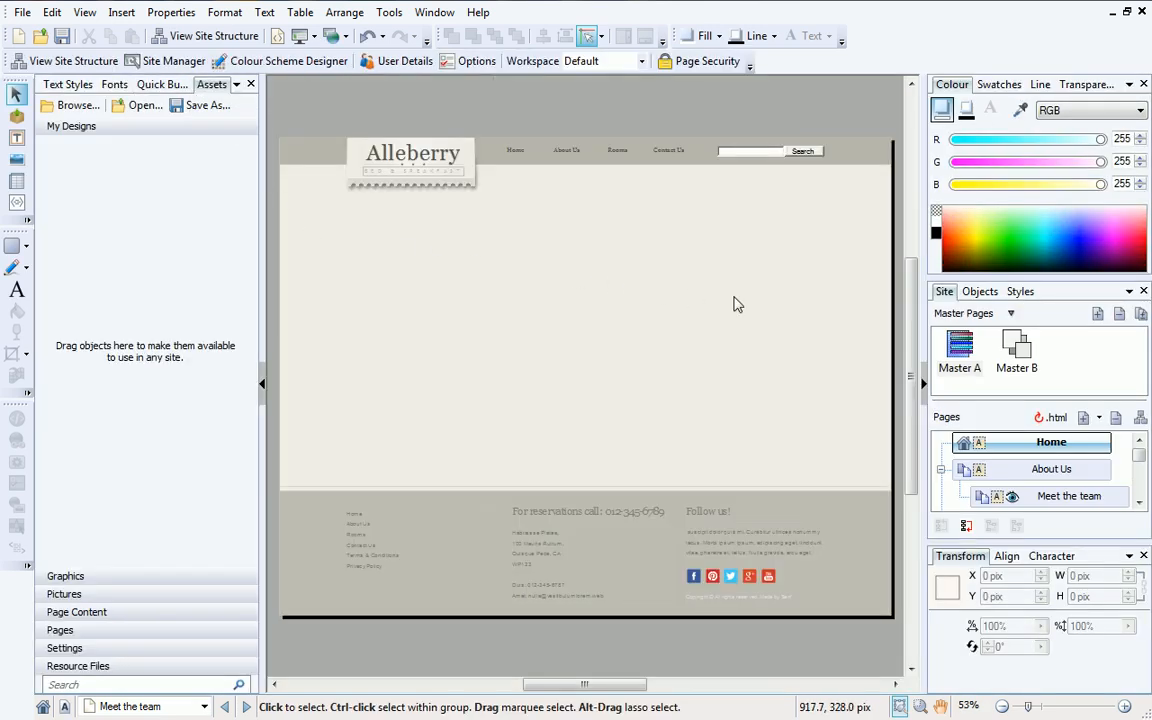
- Rename the Article 01 page to "Promotions" and include it in the site navigation through its page properties
{"action": "left_click", "coordinate": [957, 316]}
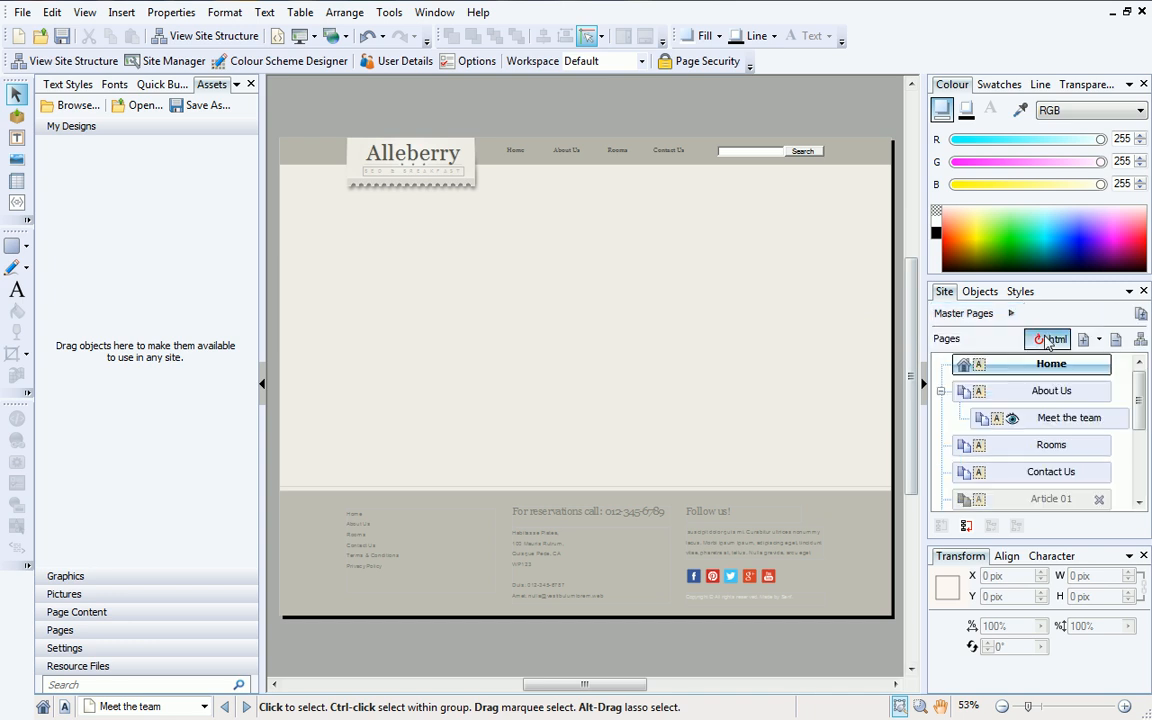
{"action": "left_click_drag", "start_coordinate": [1143, 385], "coordinate": [1141, 432]}
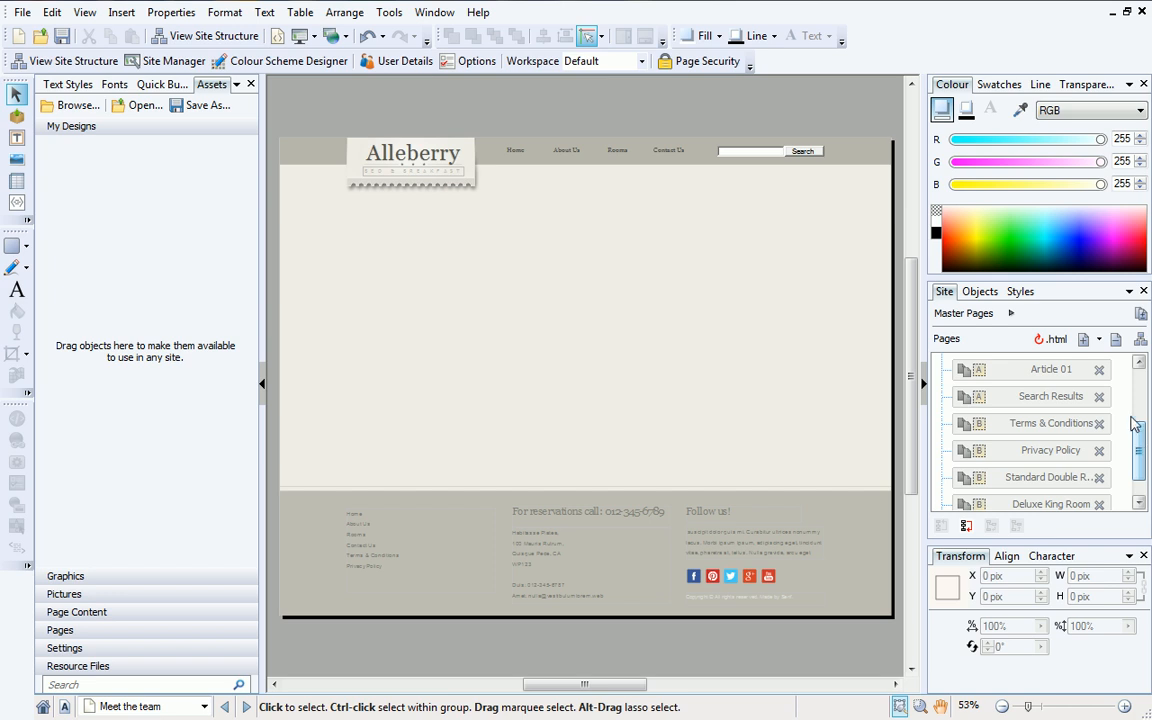
{"action": "right_click", "coordinate": [1078, 372]}
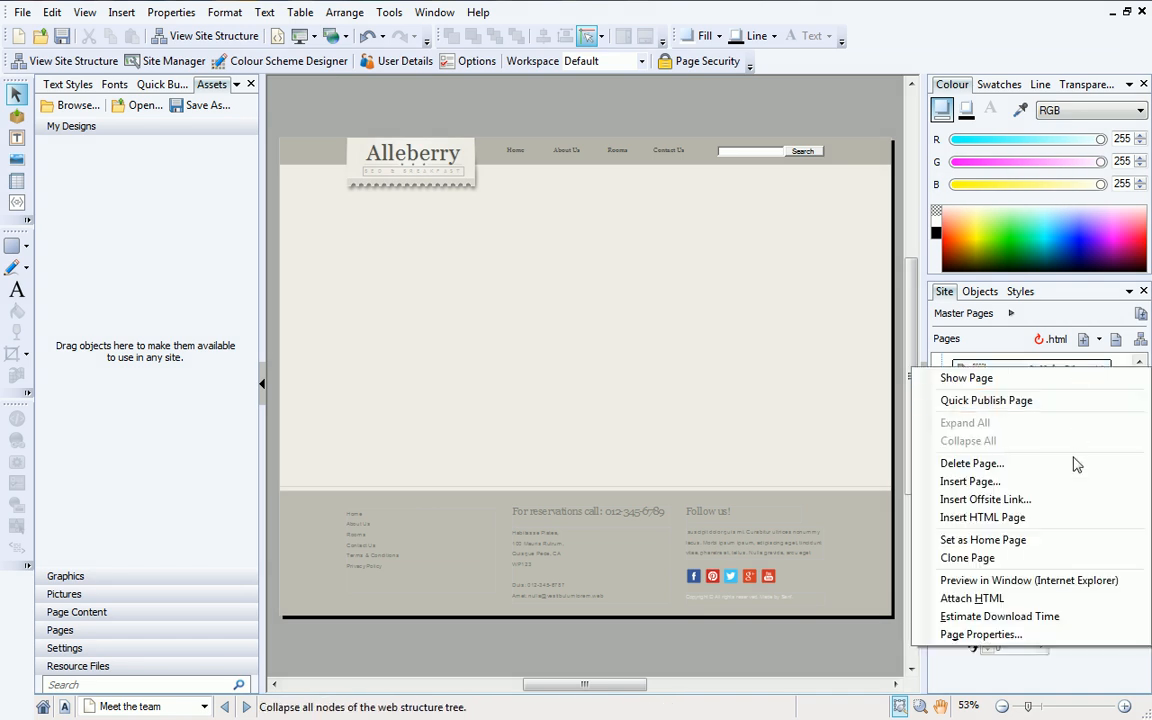
{"action": "left_click", "coordinate": [1056, 636]}
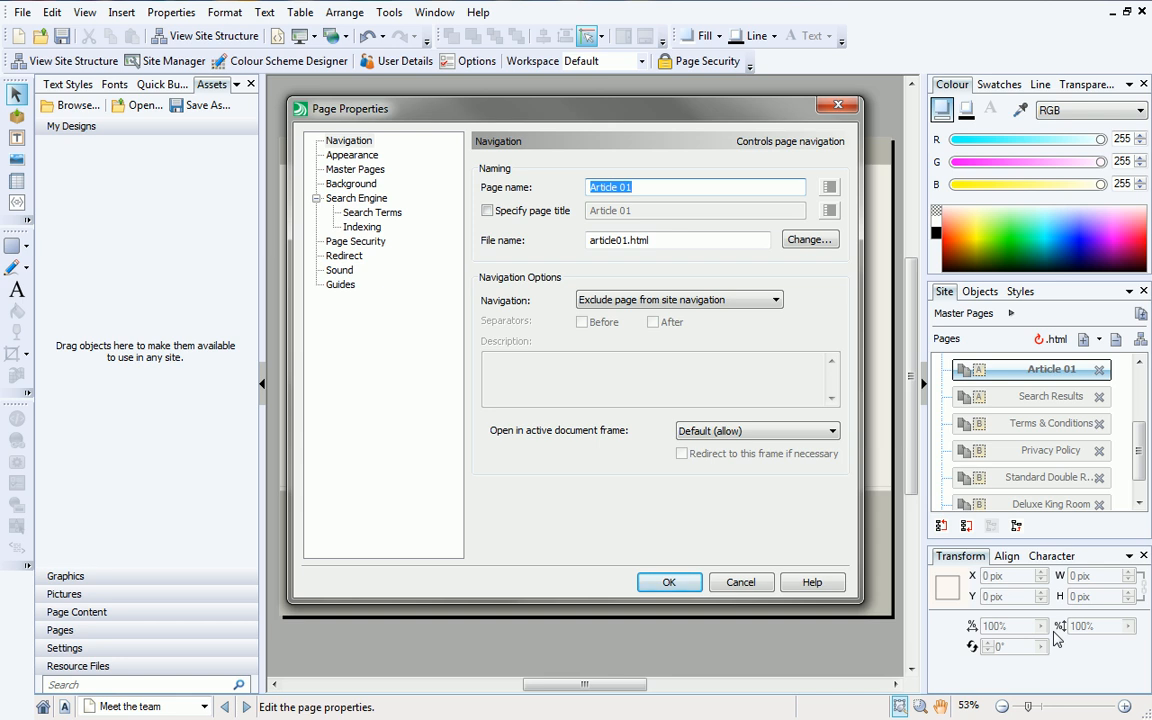
{"action": "left_click", "coordinate": [777, 303]}
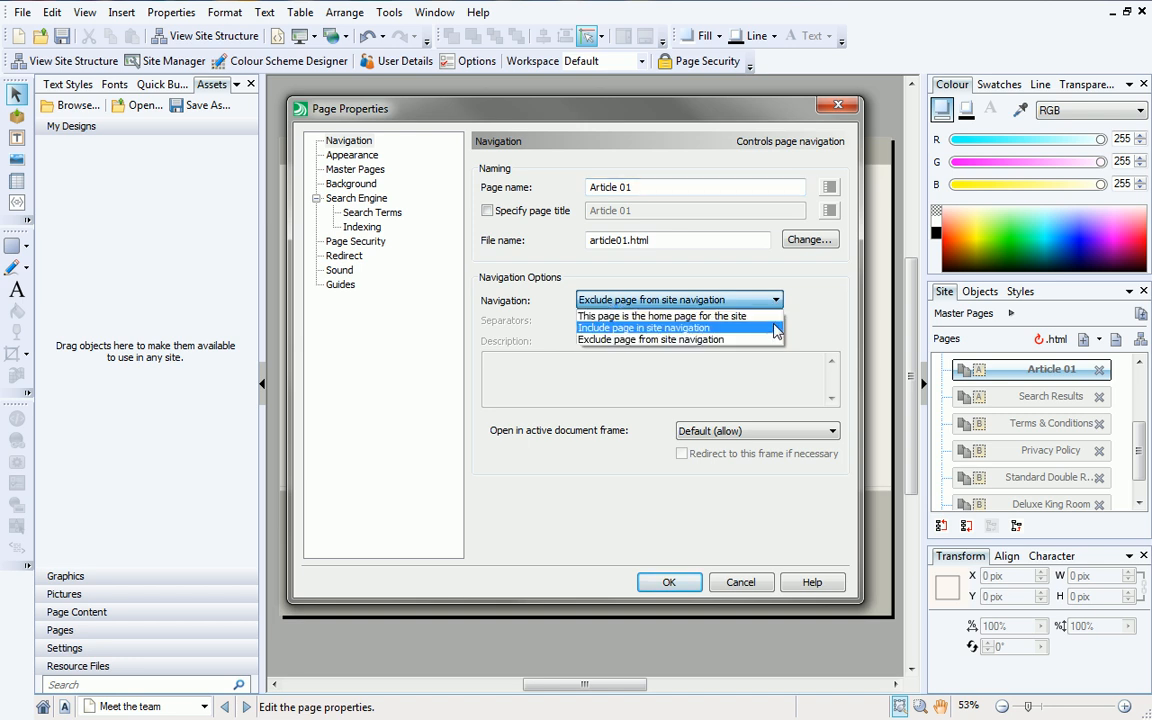
{"action": "left_click", "coordinate": [776, 328]}
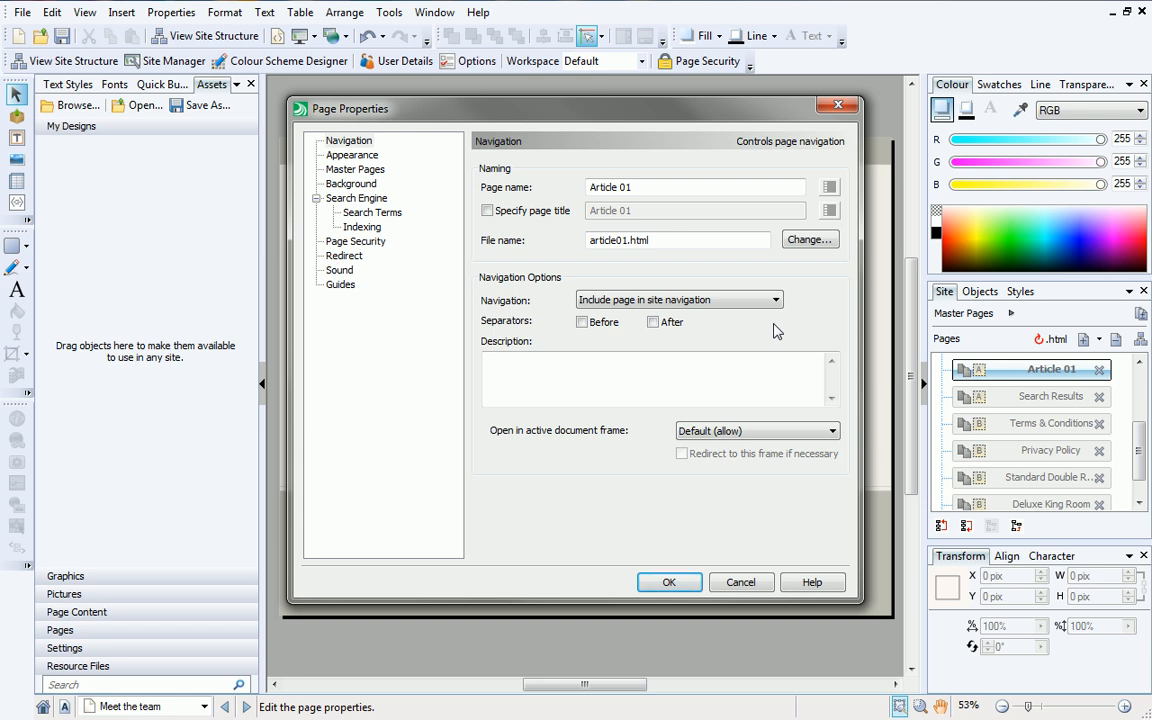
{"action": "left_click_drag", "start_coordinate": [681, 187], "coordinate": [588, 192]}
{"action": "type", "text": "Promotions"}
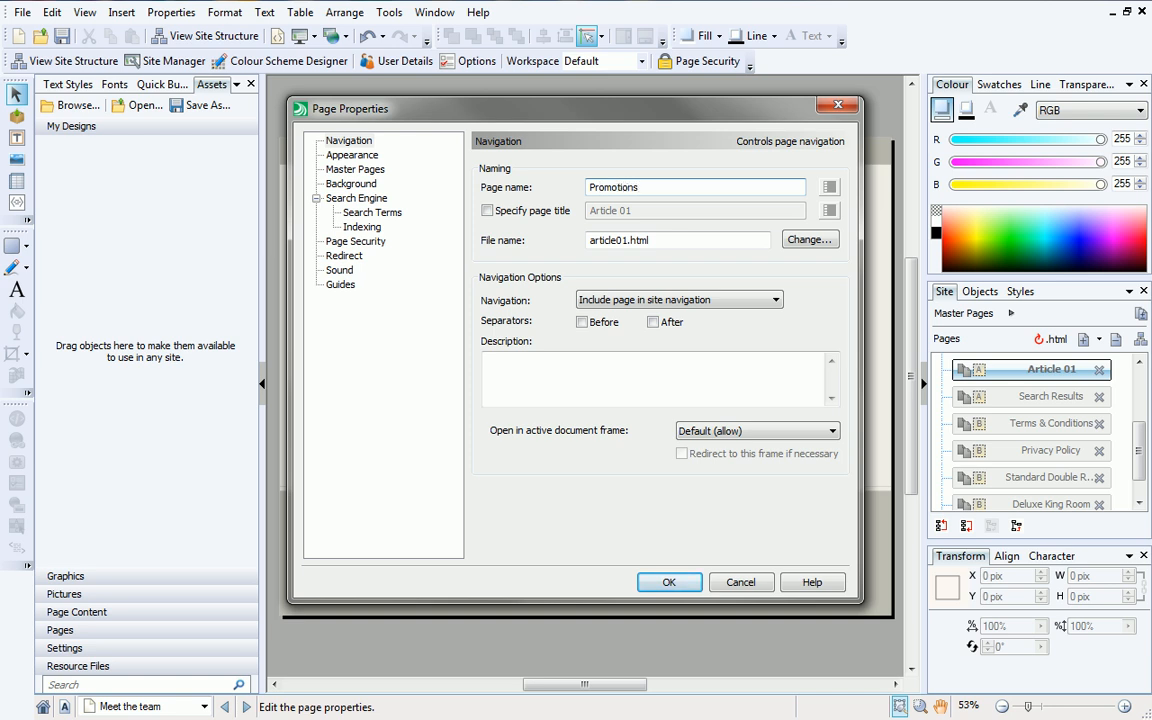
{"action": "left_click", "coordinate": [652, 584]}
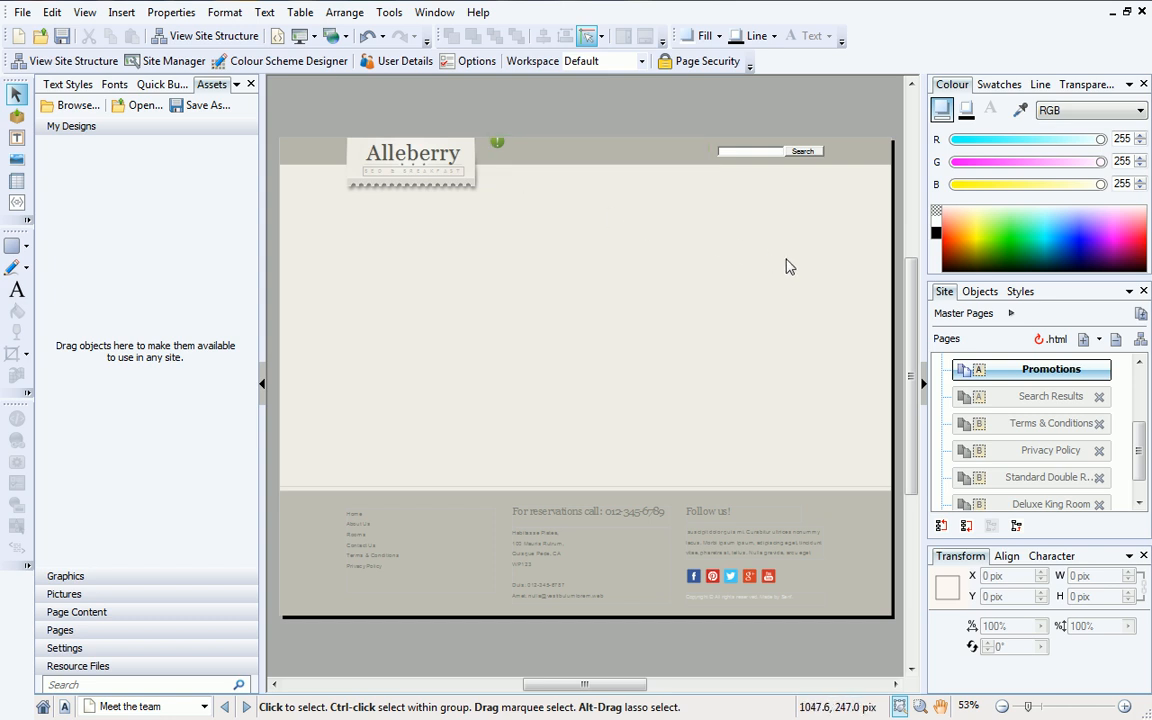
- Float and lengthen the Site tab to list all pages, and make Promotions a child of the Meet the team page
{"action": "left_click_drag", "start_coordinate": [936, 292], "coordinate": [660, 196]}
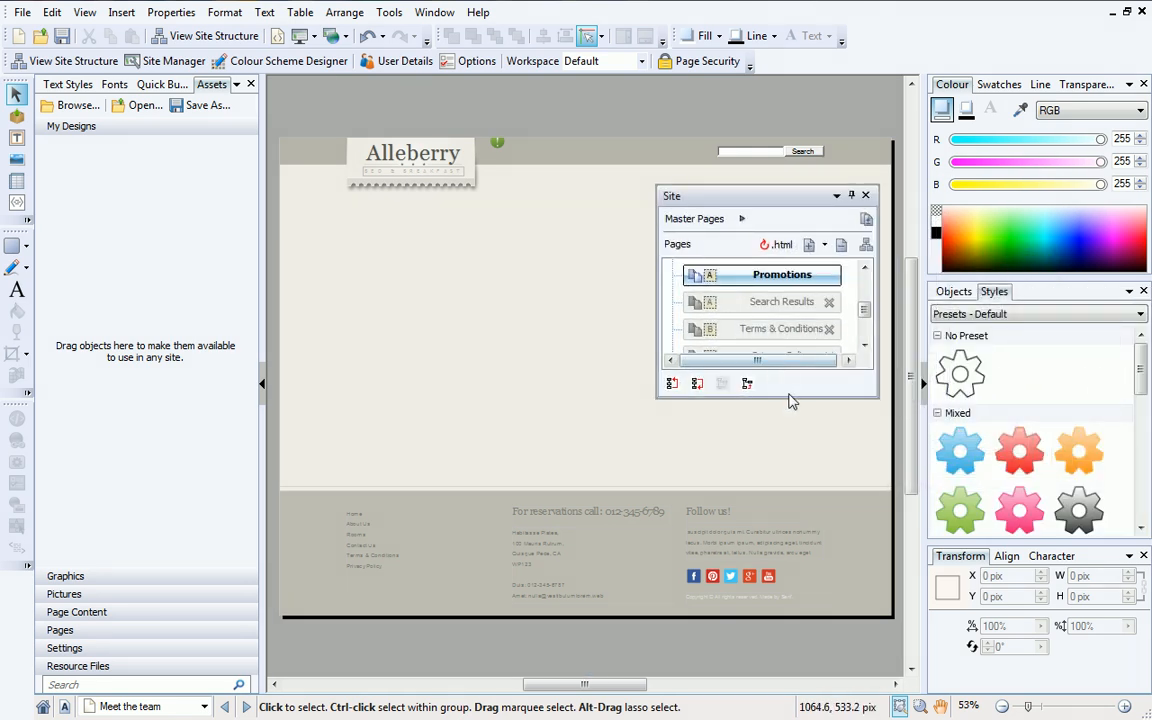
{"action": "left_click_drag", "start_coordinate": [794, 397], "coordinate": [820, 634]}
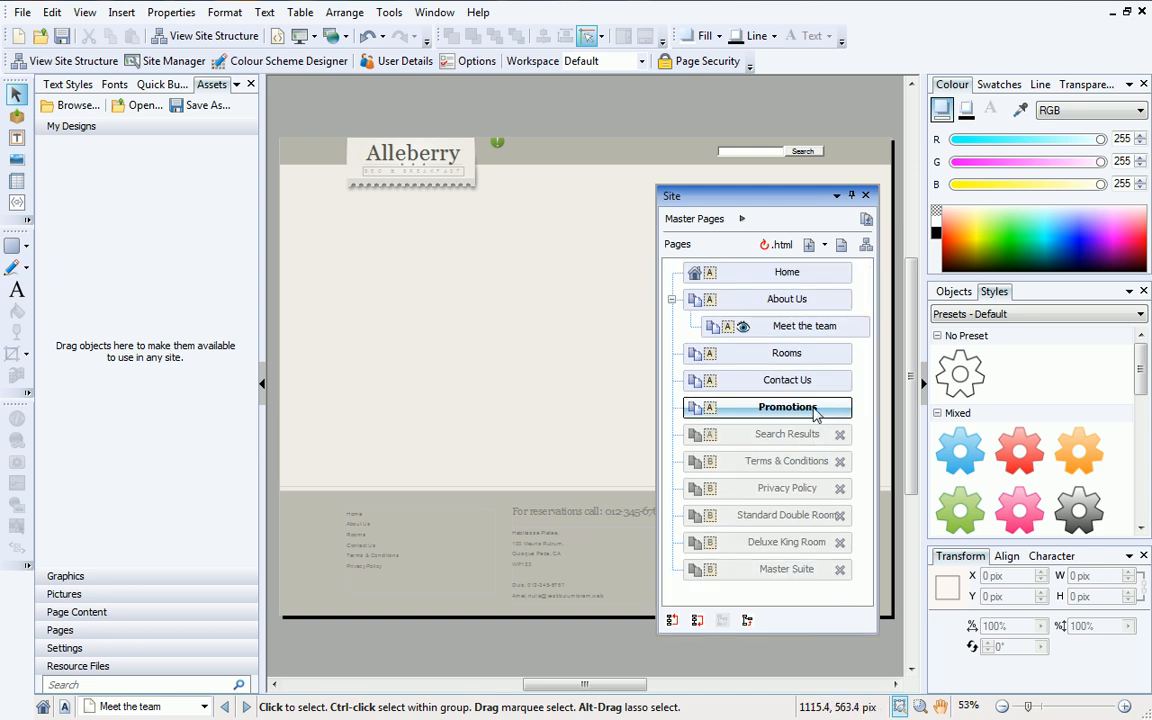
{"action": "left_click_drag", "start_coordinate": [815, 415], "coordinate": [830, 328]}
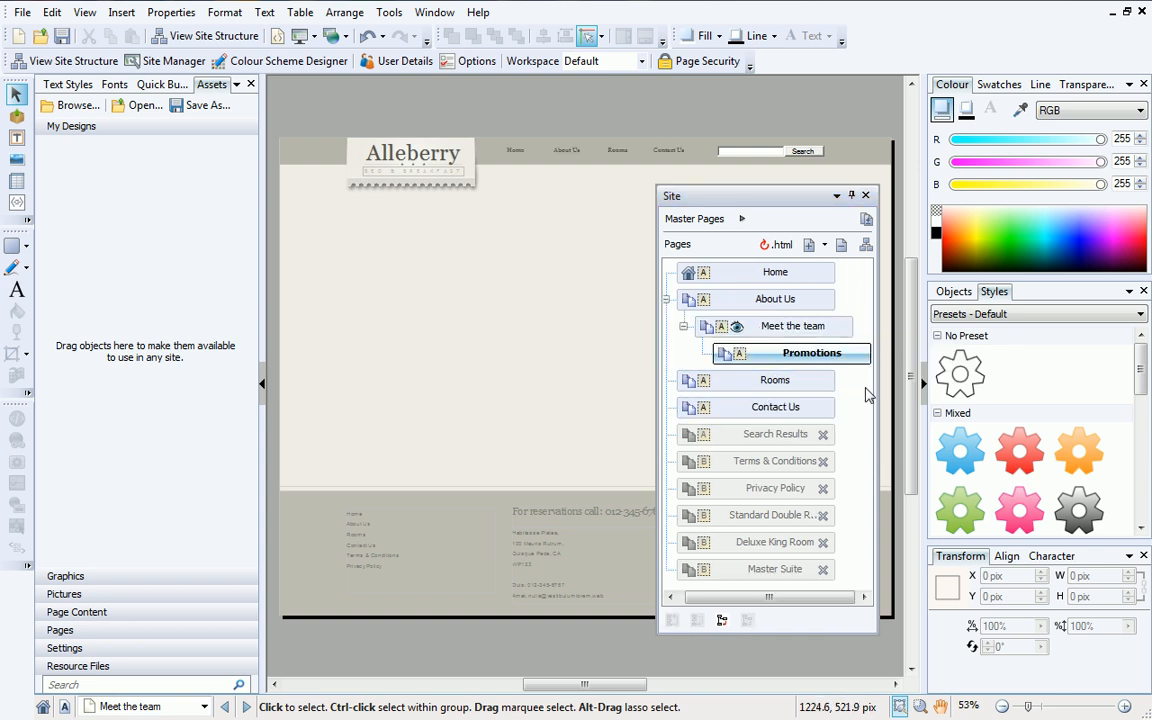
- In the site structure view, move Promotions directly under About Us beside the Meet the team page, and close the view
{"action": "left_click", "coordinate": [866, 245]}
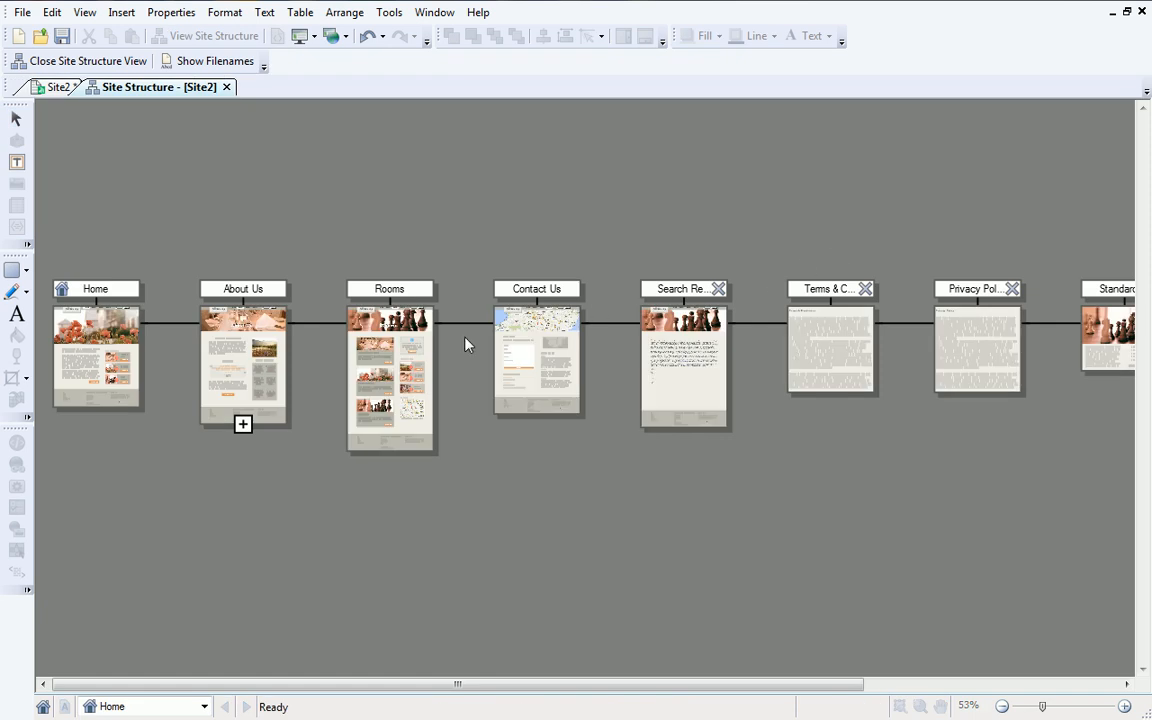
{"action": "left_click", "coordinate": [242, 424]}
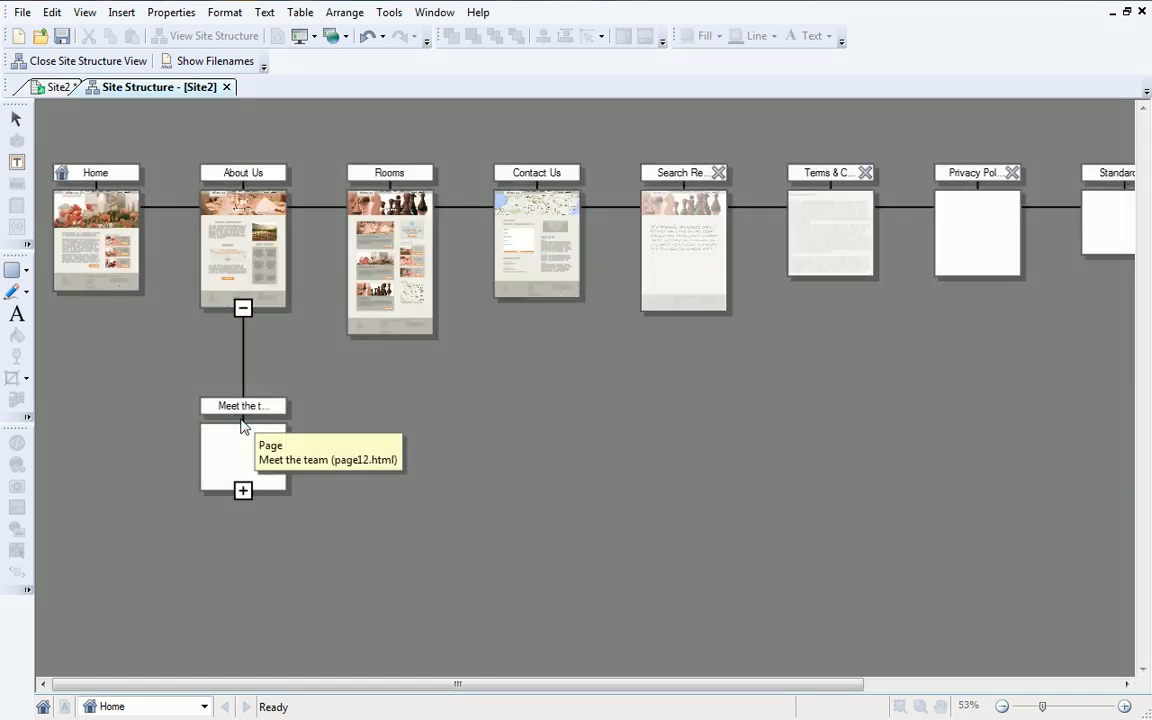
{"action": "left_click", "coordinate": [242, 490]}
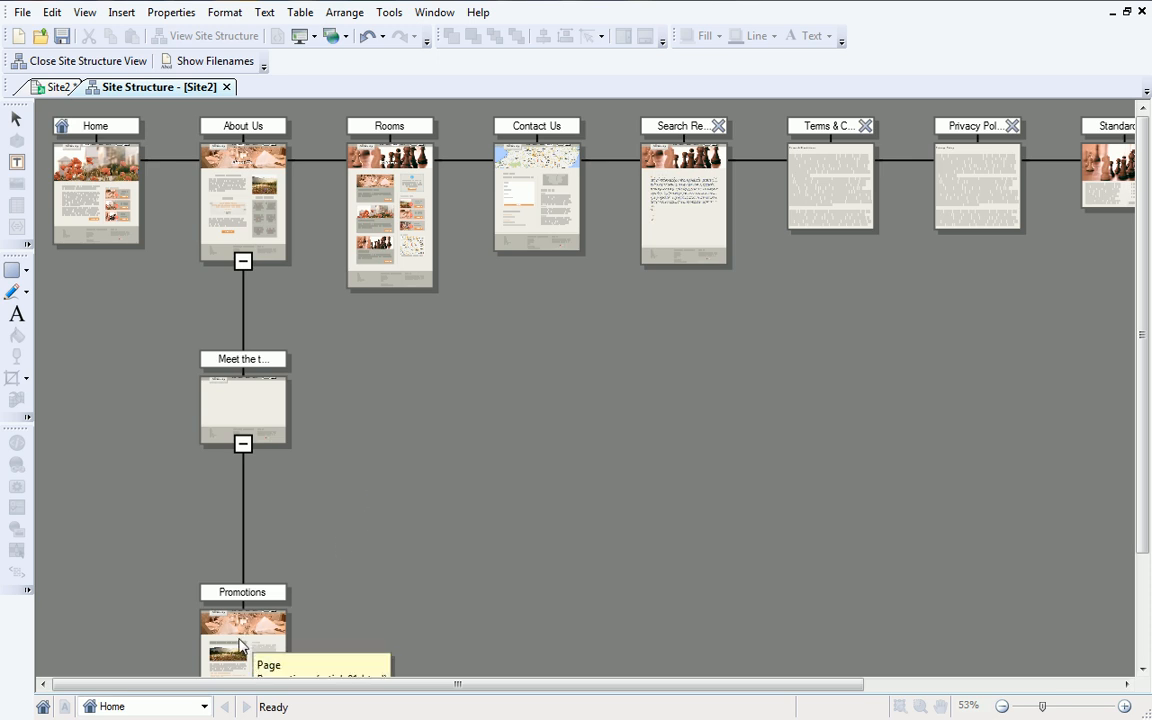
{"action": "left_click_drag", "start_coordinate": [240, 645], "coordinate": [286, 352]}
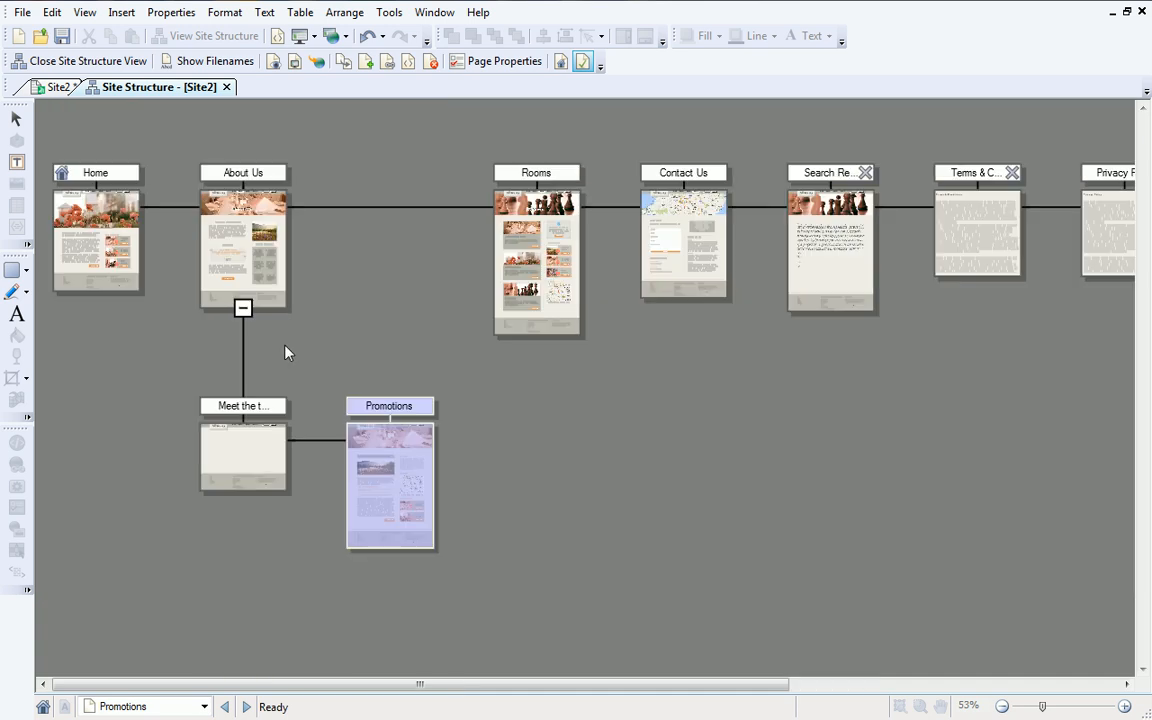
{"action": "left_click", "coordinate": [227, 87]}
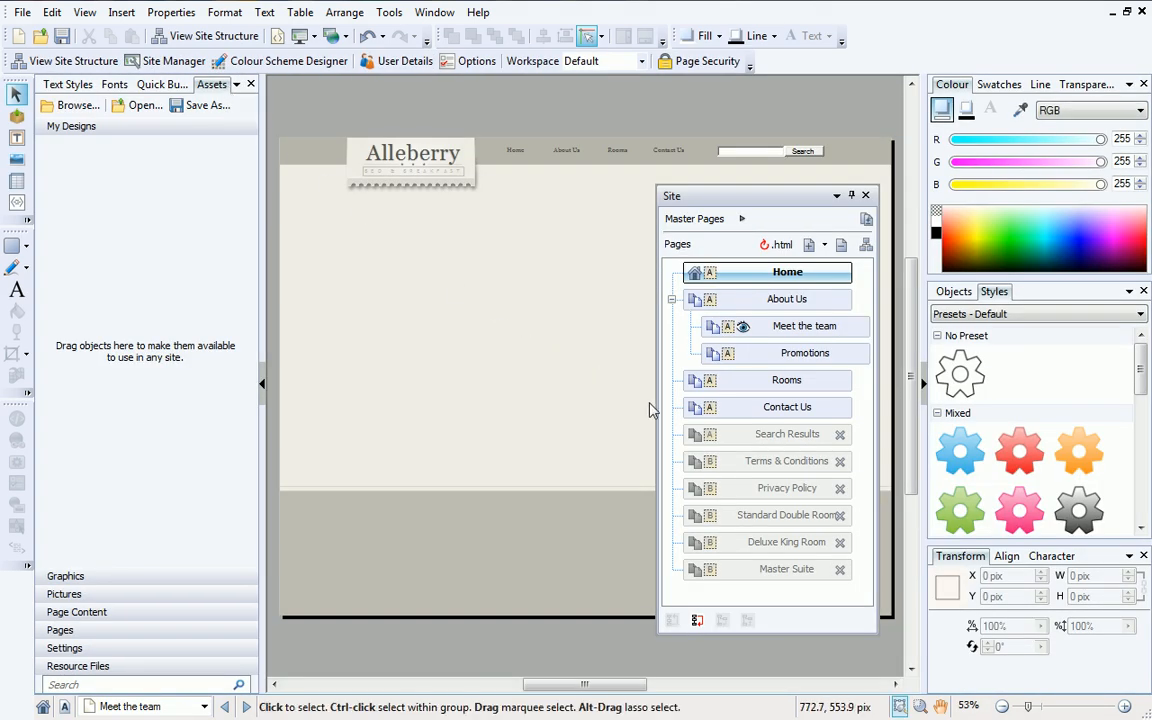
- Dock the floating Site tab again and preview the site in an Internet Explorer window
{"action": "double_click", "coordinate": [693, 196]}
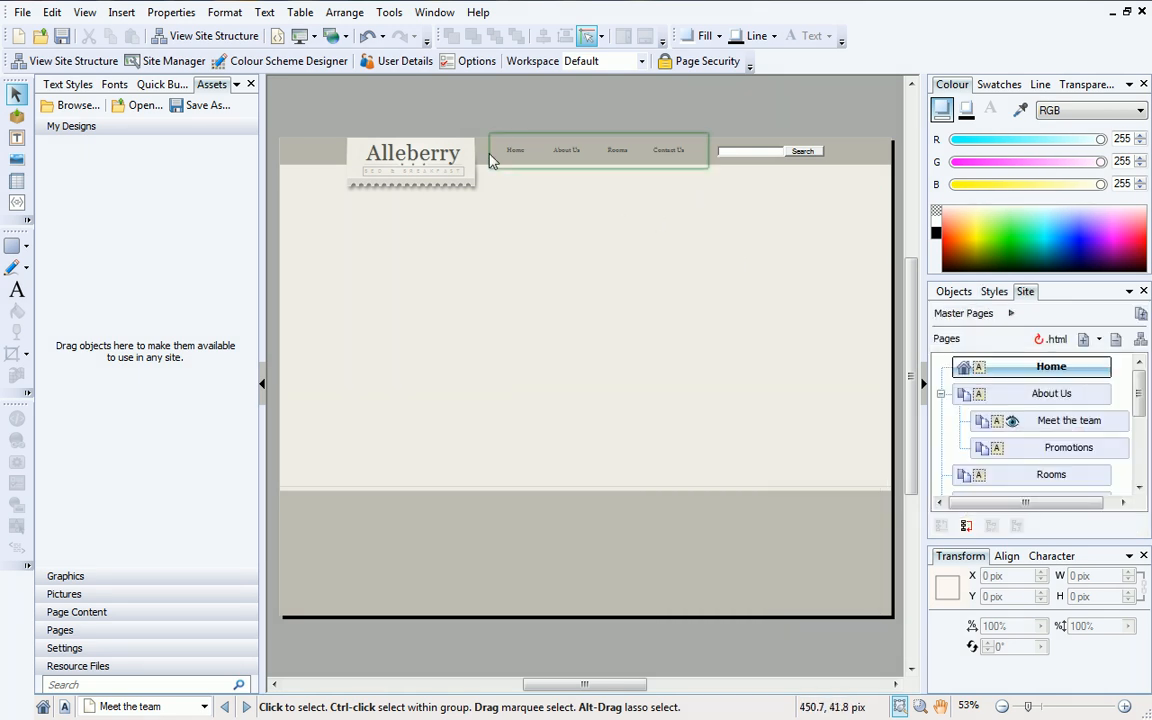
{"action": "left_click", "coordinate": [312, 36]}
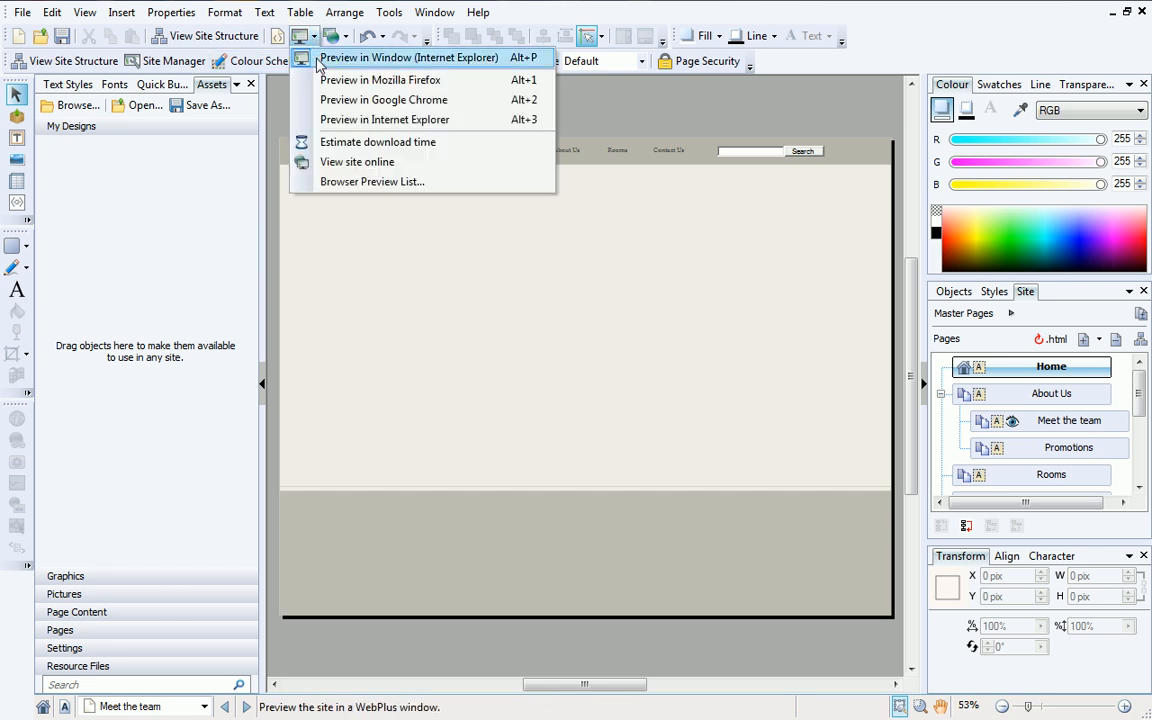
{"action": "left_click", "coordinate": [380, 58]}
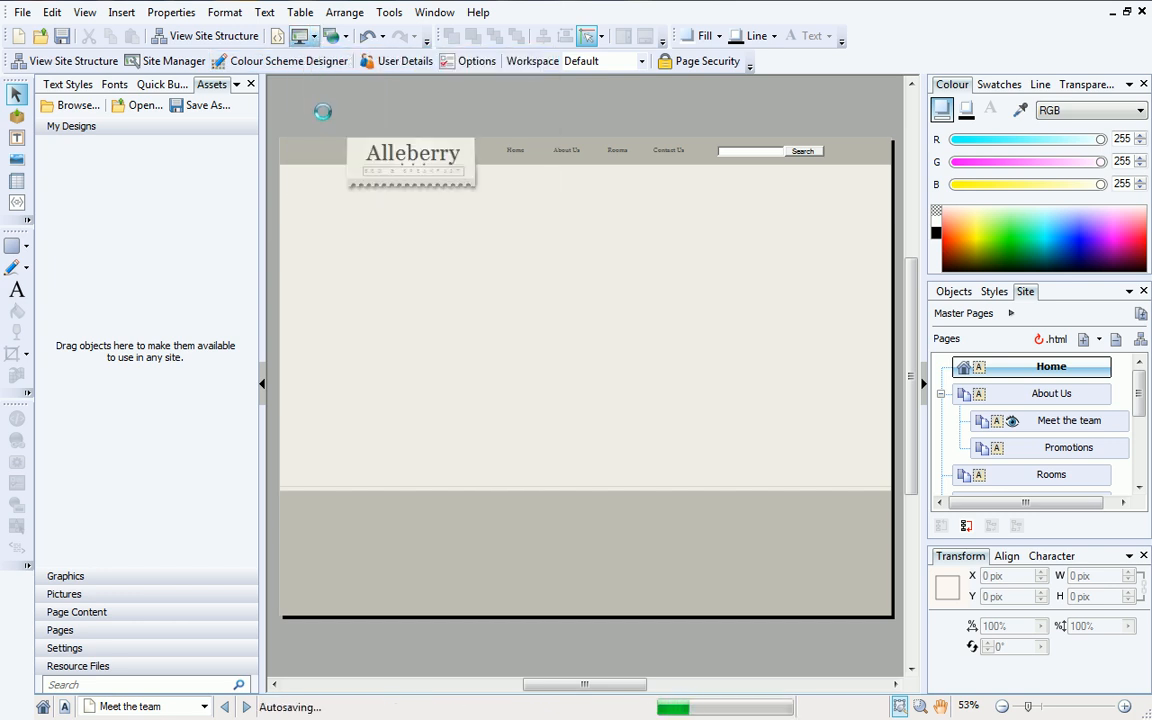